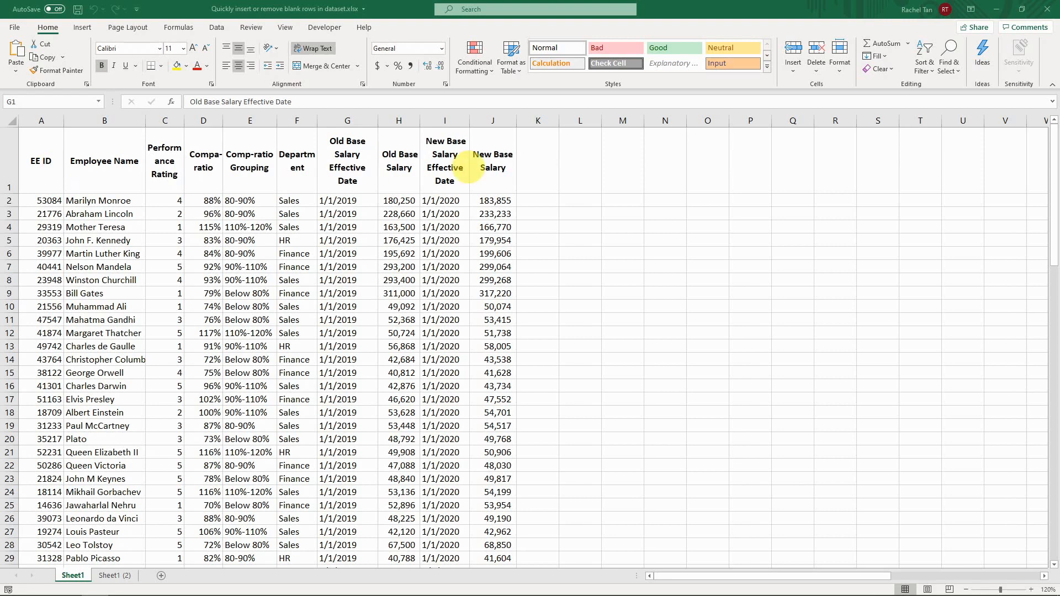
- Move the picture of the two-row salary layout next to the dataset, so that it starts in column K
left_click(358, 155)
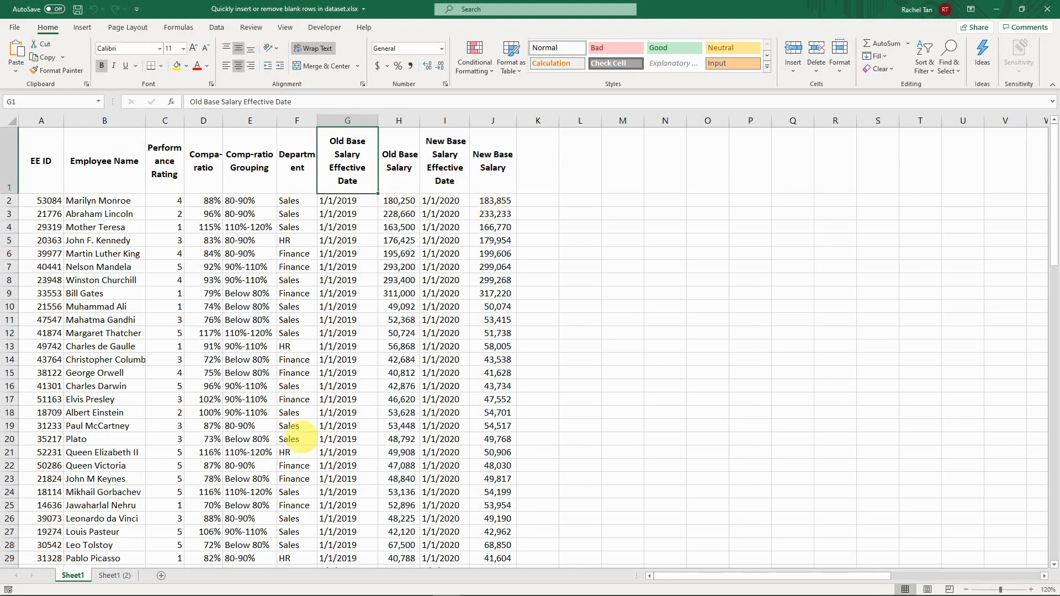
left_click_drag(699, 577, 848, 576)
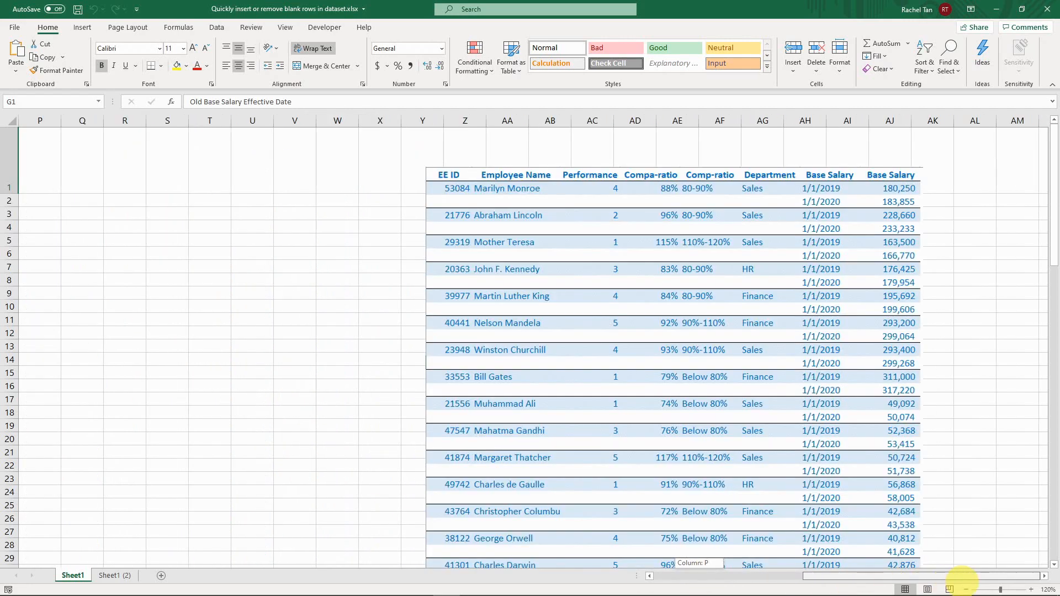
left_click_drag(816, 504, 275, 487)
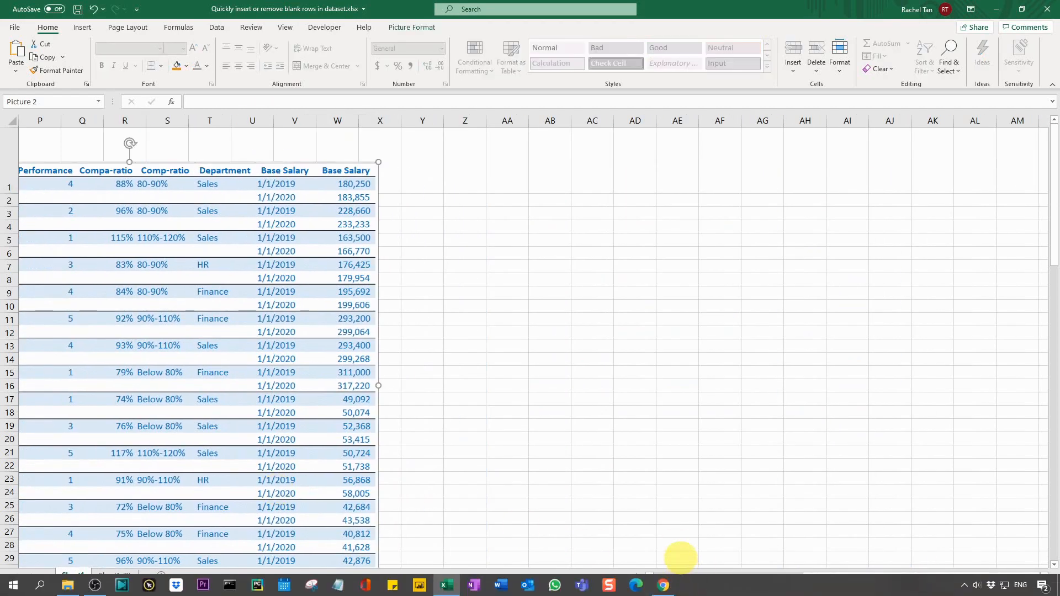
left_click(667, 576)
left_click(667, 576)
left_click_drag(687, 351, 620, 350)
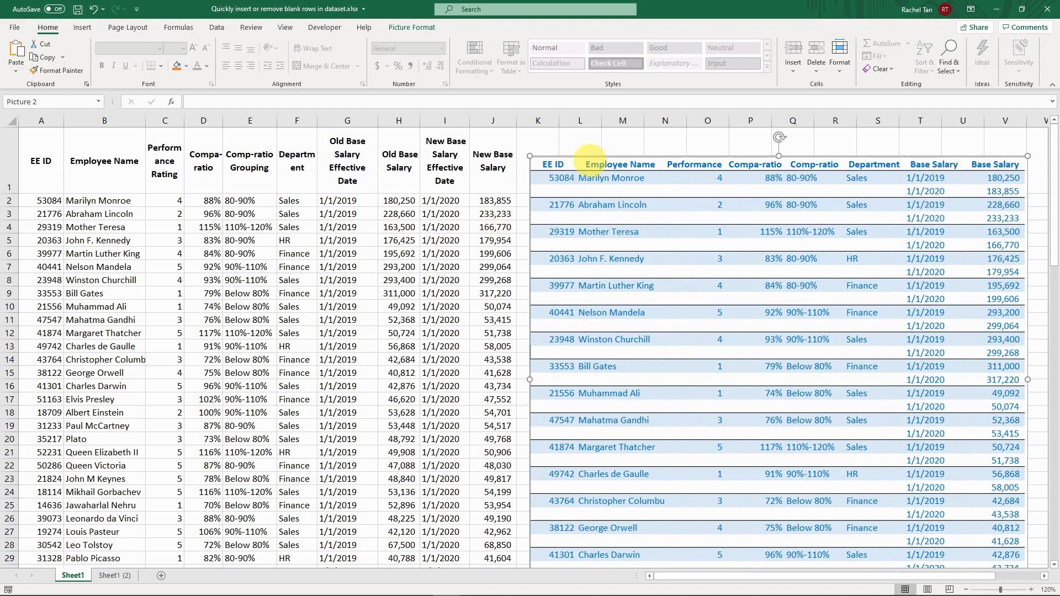
- Cut the layout picture out of the sheet
right_click(590, 160)
left_click(590, 160)
right_click(589, 160)
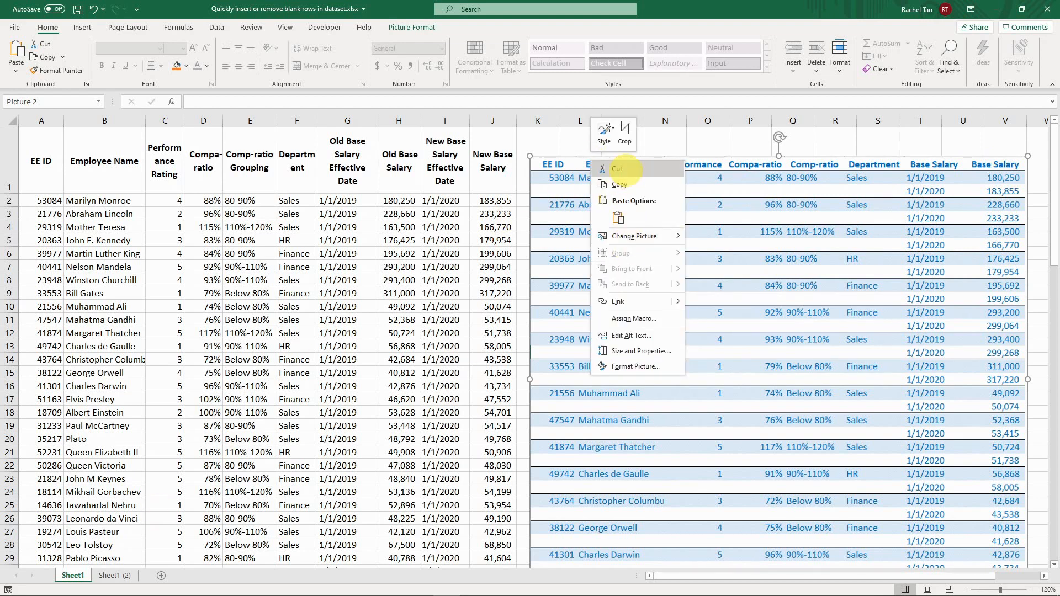
left_click(613, 168)
- Enter the column header "helper" in cell K1, next to New Base Salary
key("Right")
key("Right")
key("Right")
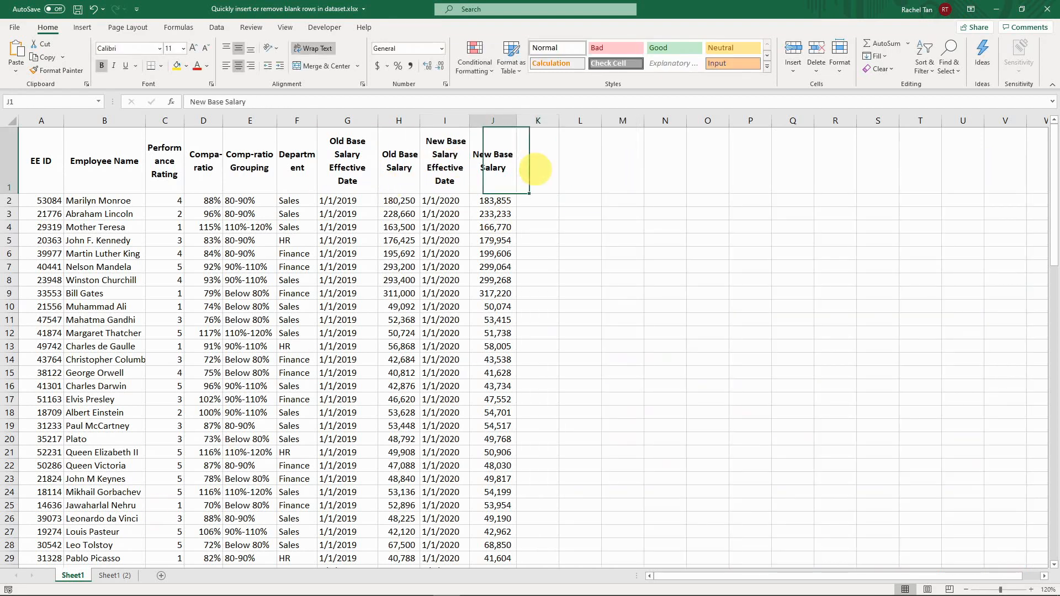
key("ctrl+Down")
key("Up")
key("ctrl+Up")
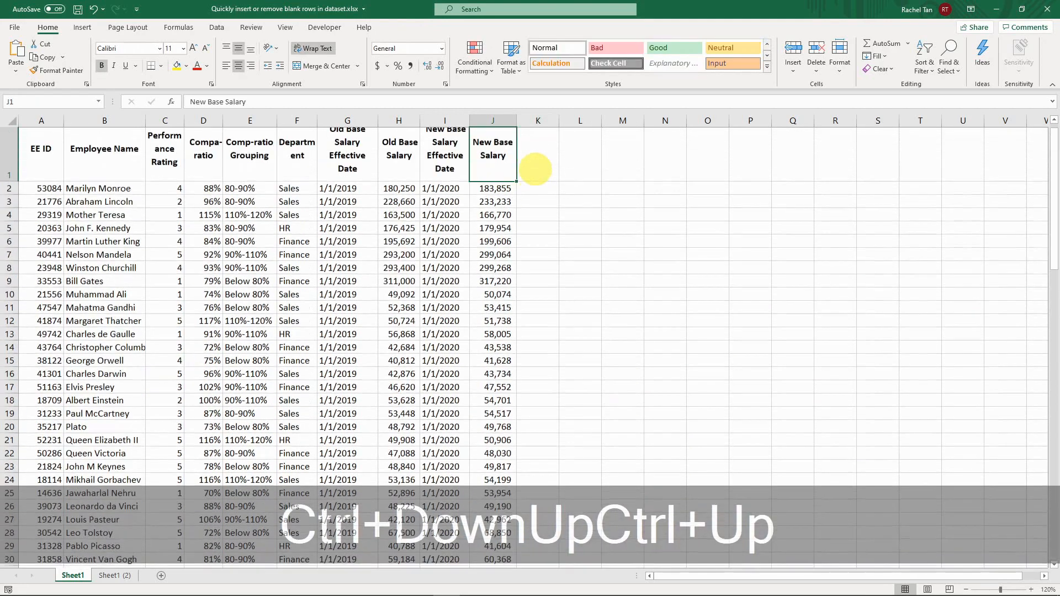
key("Right")
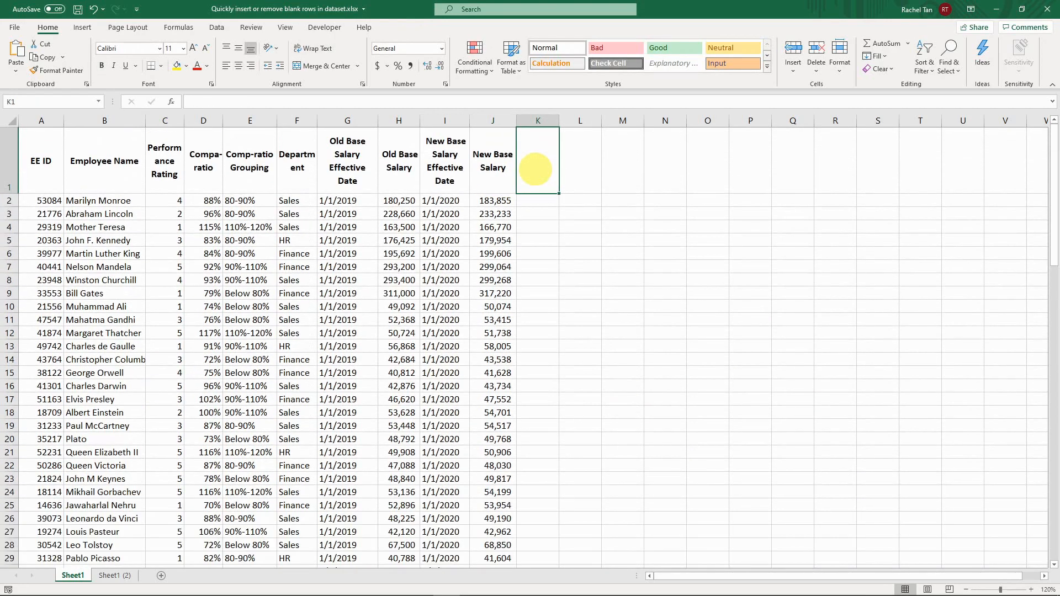
type("helper")
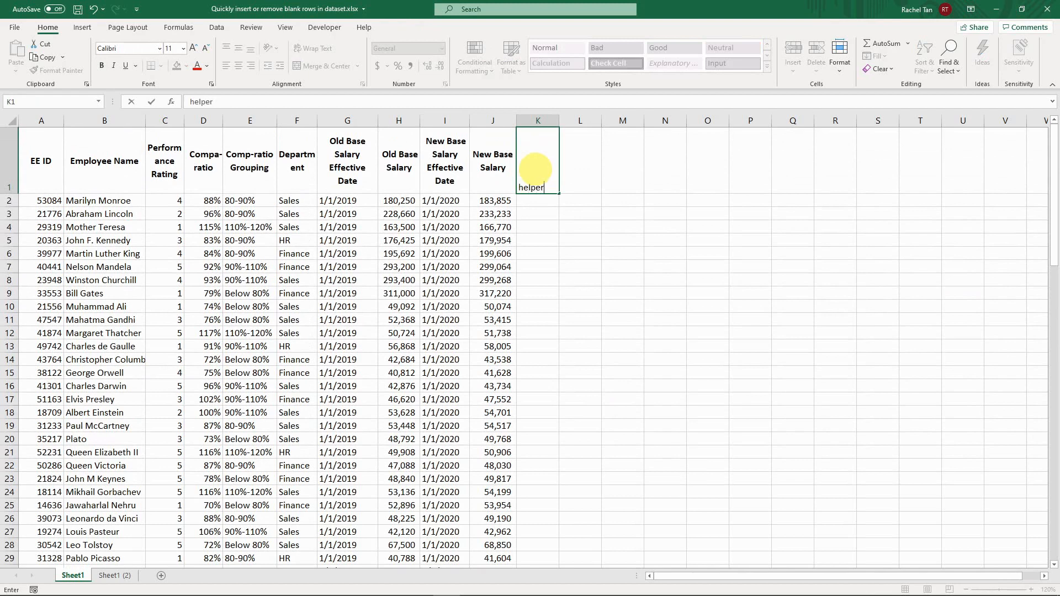
key("Return")
- Enter 1 and 2 in K2 and K3 and fill the number series down to the dataset's last row
type("1")
key("Return")
type("2")
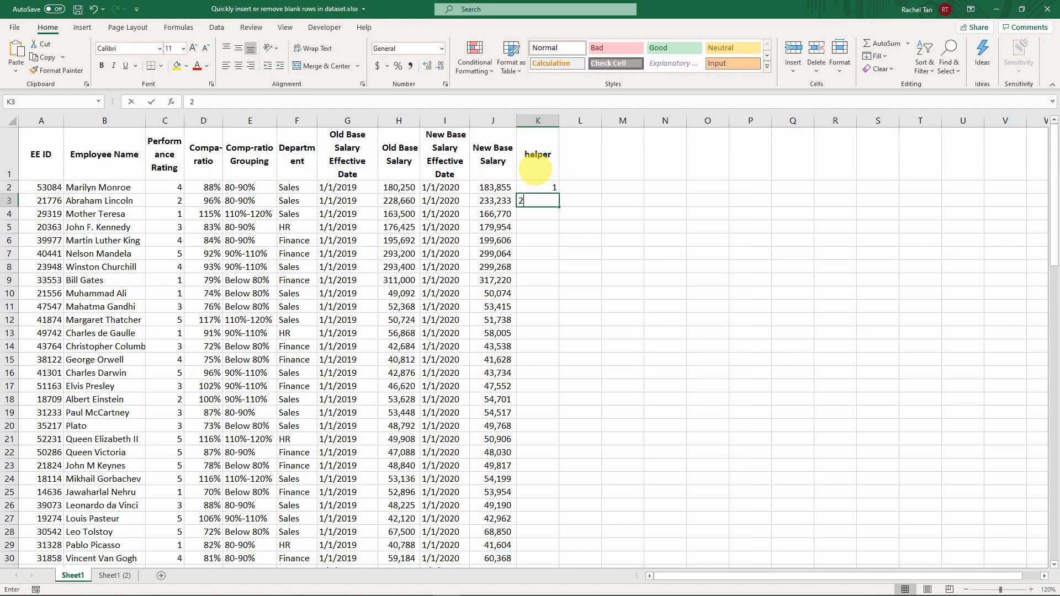
key("Up")
key("shift+Down")
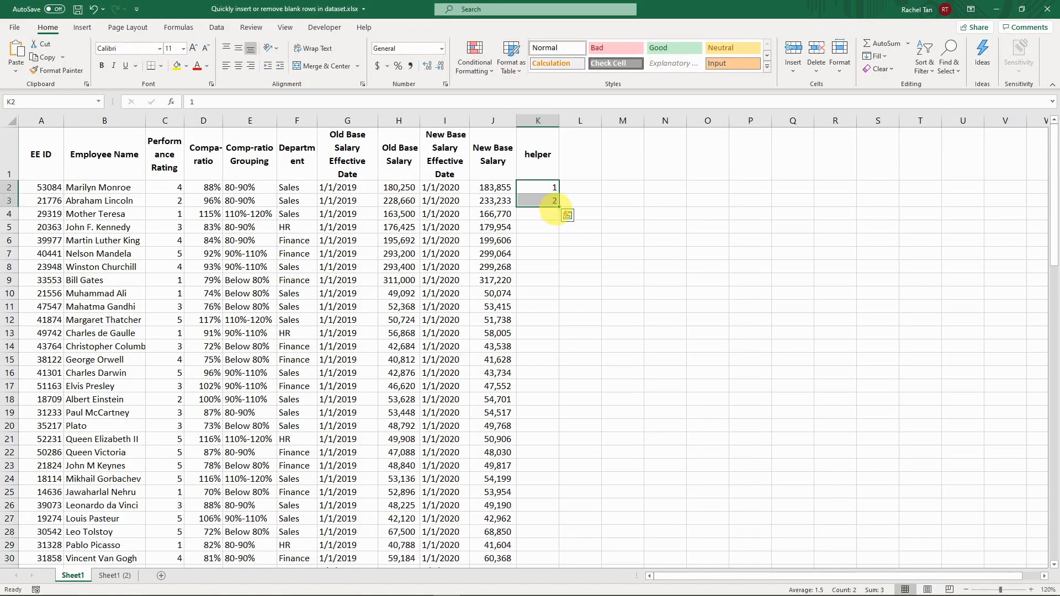
double_click(558, 206)
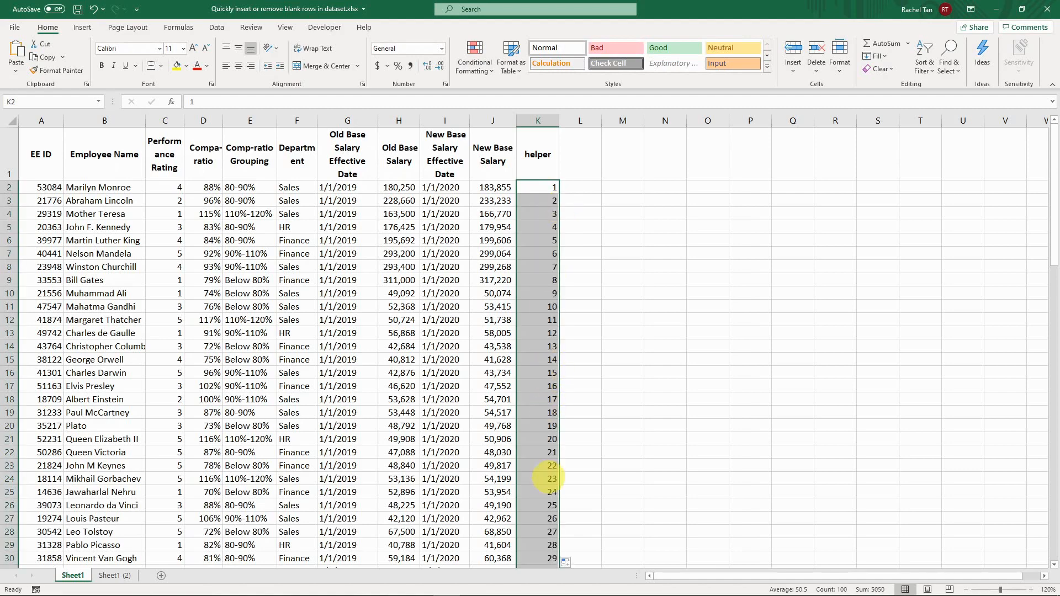
- Copy the helper numbers 1 to 100 in K2:K101, leaving out the header
left_click(549, 556)
key("ctrl+Down")
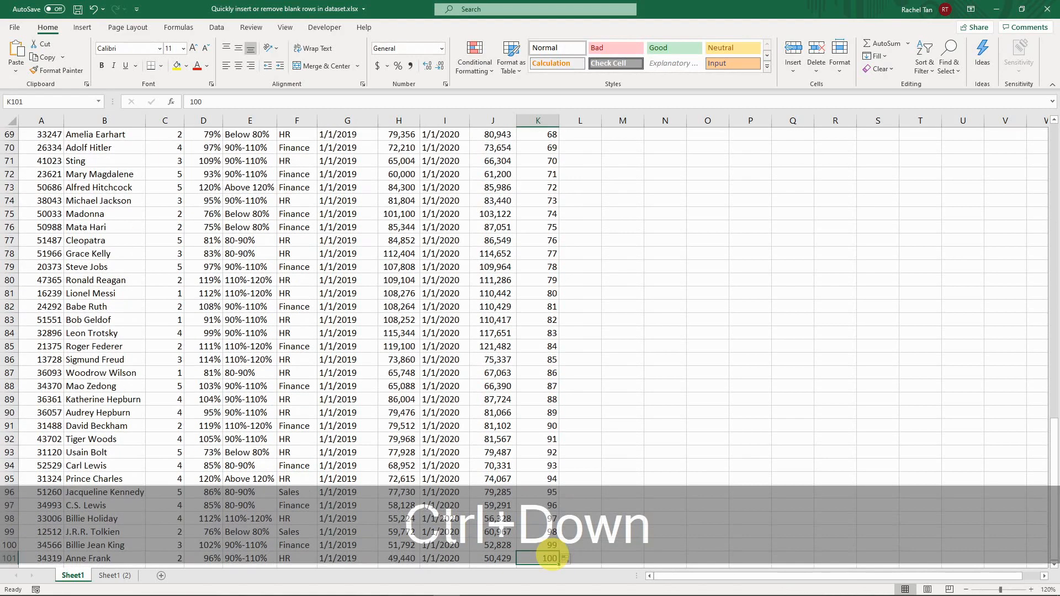
key("shift+ctrl+Up")
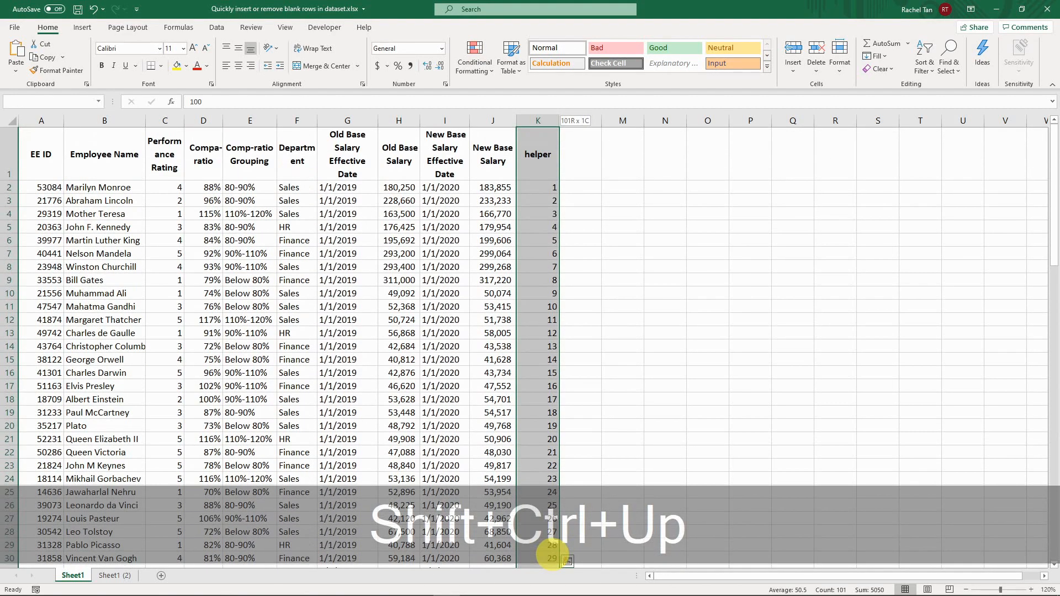
key("shift+ctrl+Down")
key("ctrl+c")
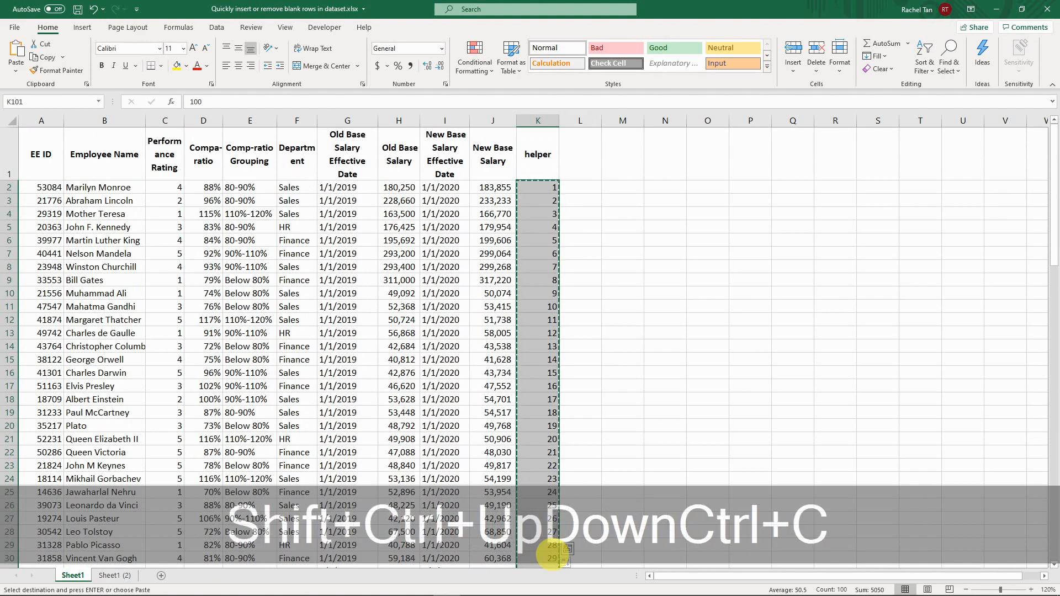
- Paste the copied helper numbers directly below the existing series, starting in cell K102
key("ctrl+Down")
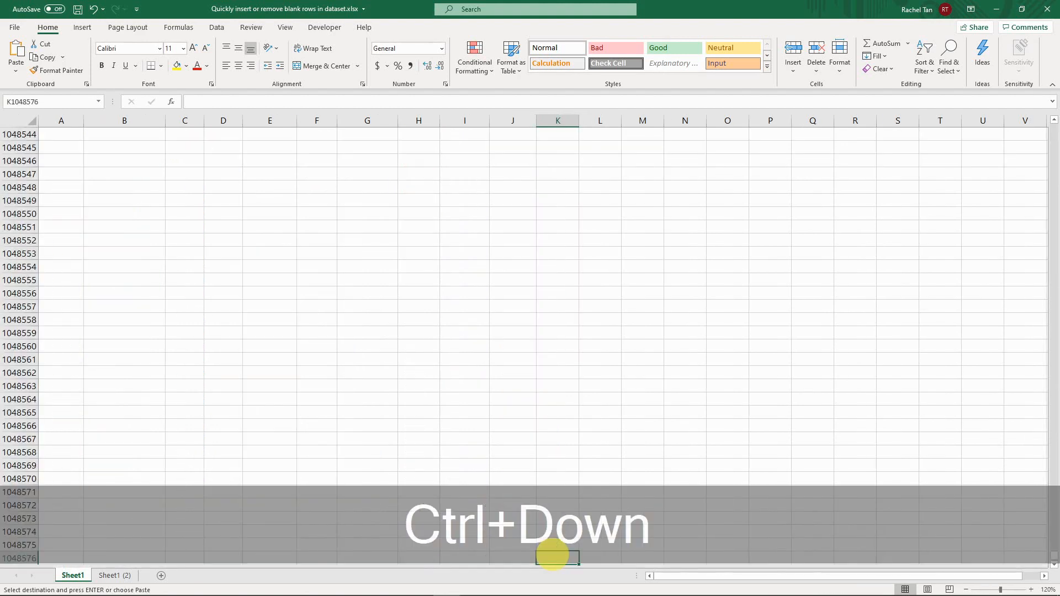
key("ctrl+Up")
key("Down")
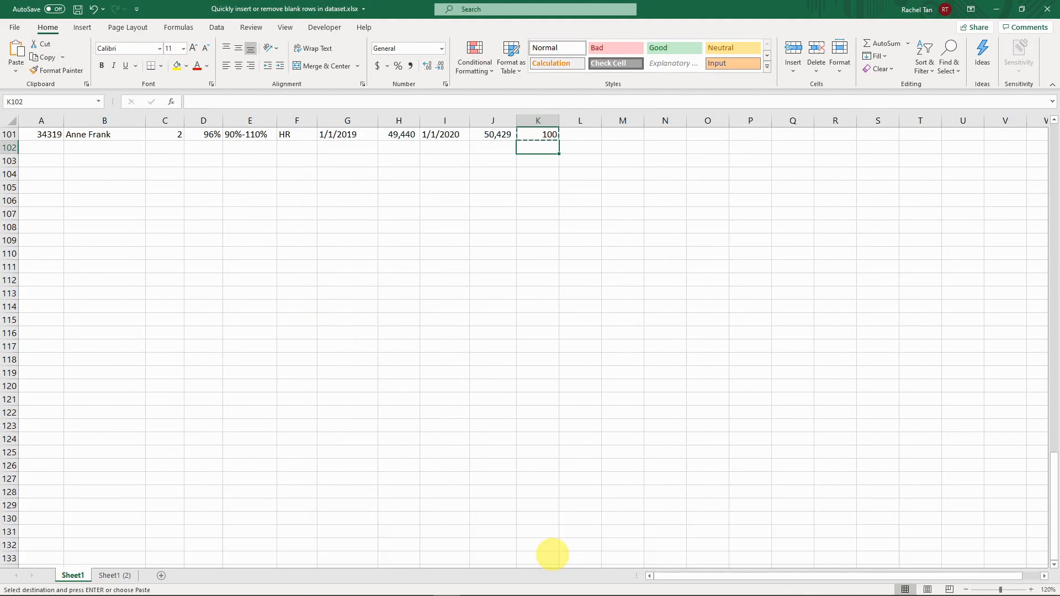
key("ctrl+v")
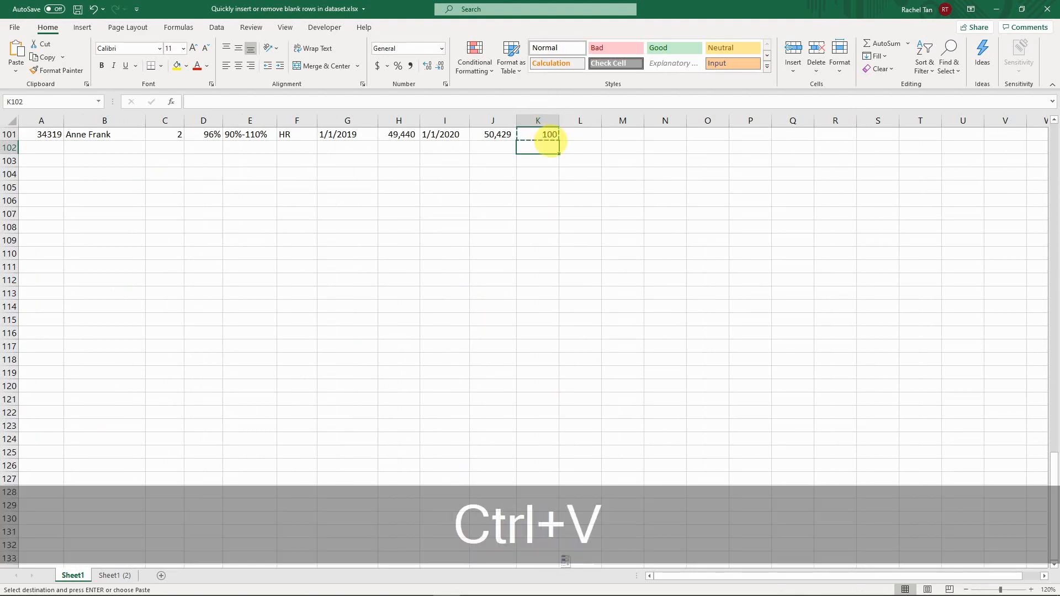
key("Escape")
left_click(554, 148)
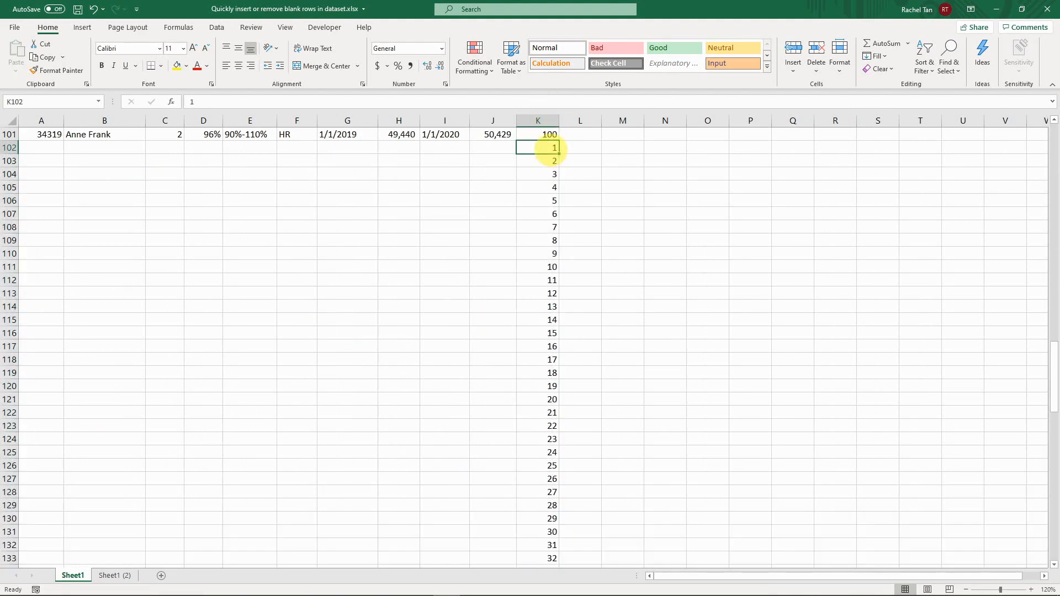
key("ctrl+Down")
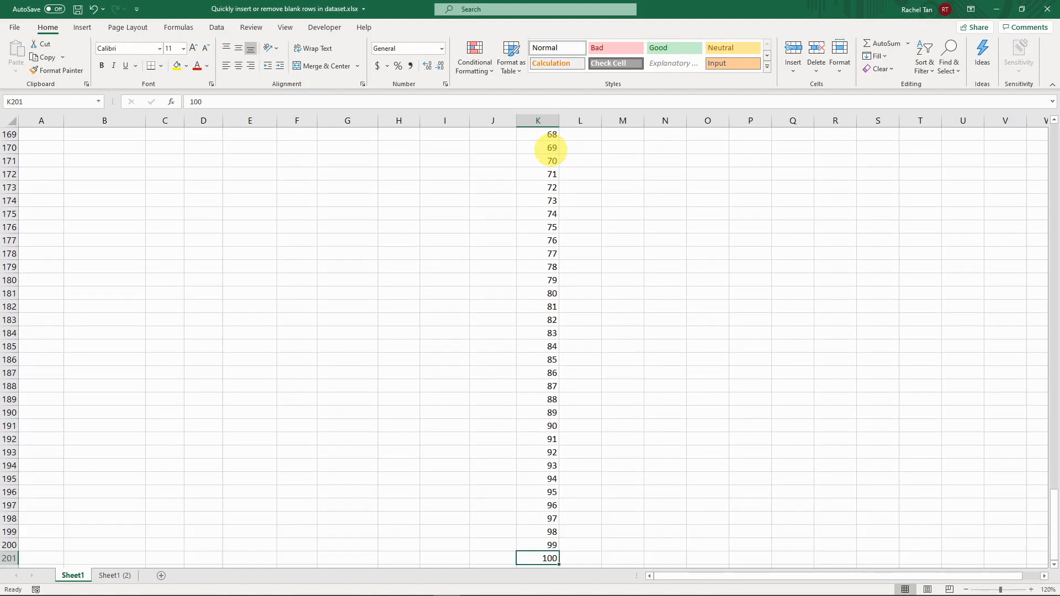
- Sort columns A to K by the helper column's cell values, smallest to largest, with headers
left_click(538, 121)
key("ctrl+Up")
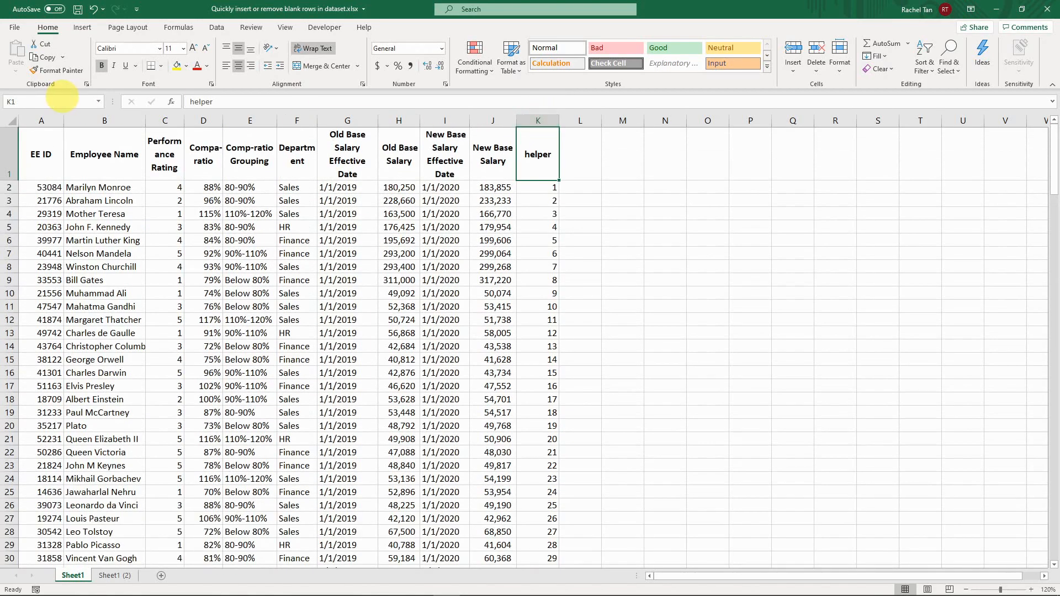
left_click_drag(50, 121, 543, 141)
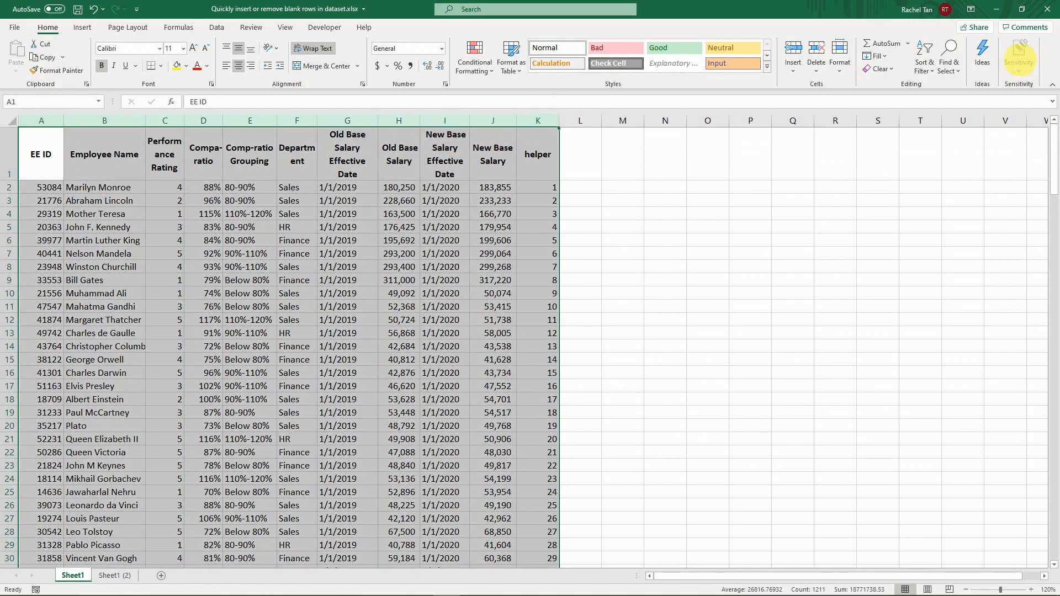
left_click(925, 60)
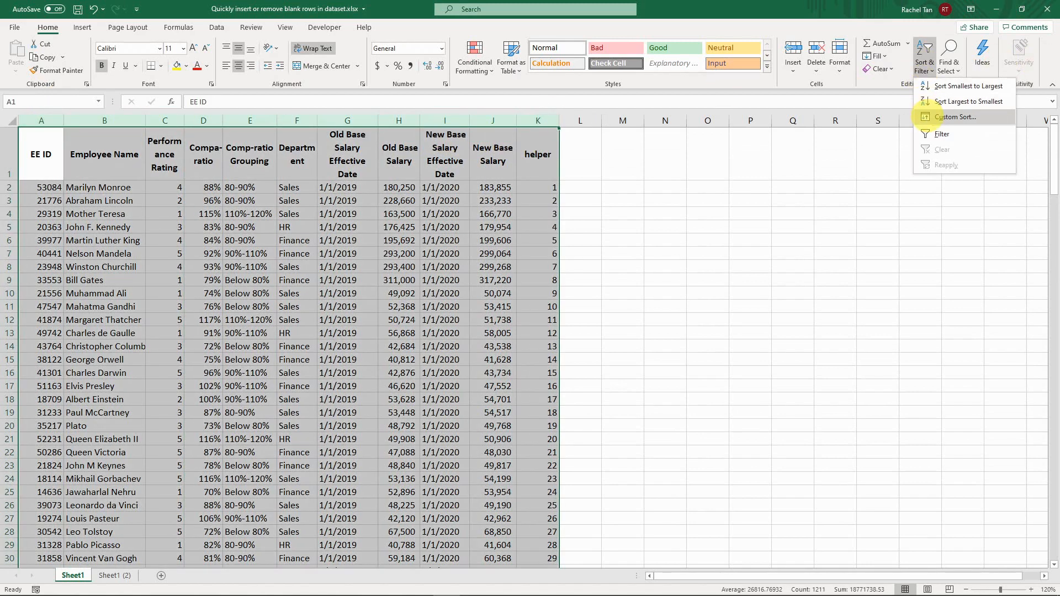
left_click(926, 117)
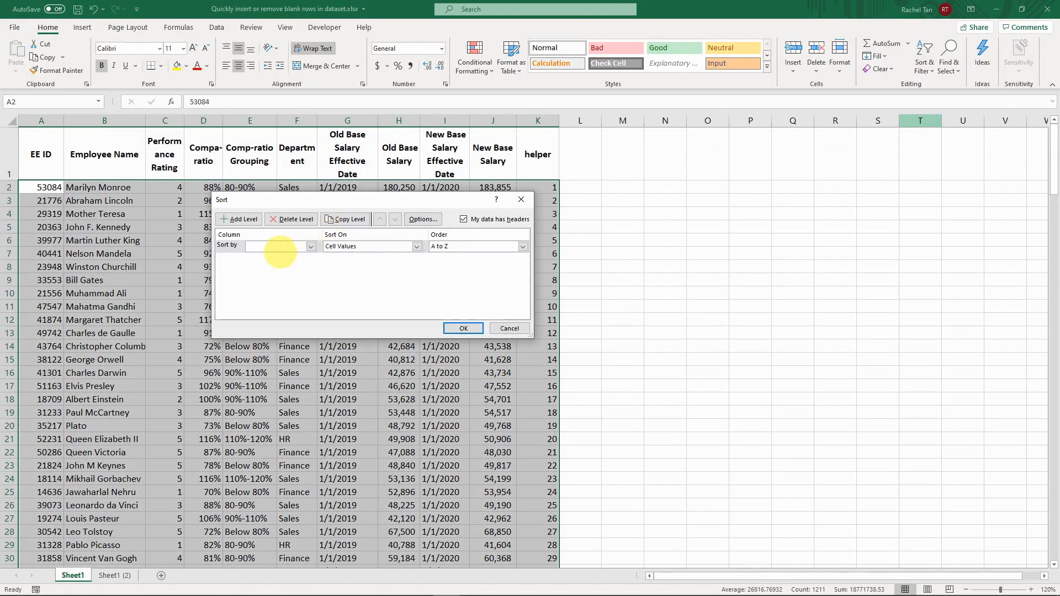
left_click(280, 243)
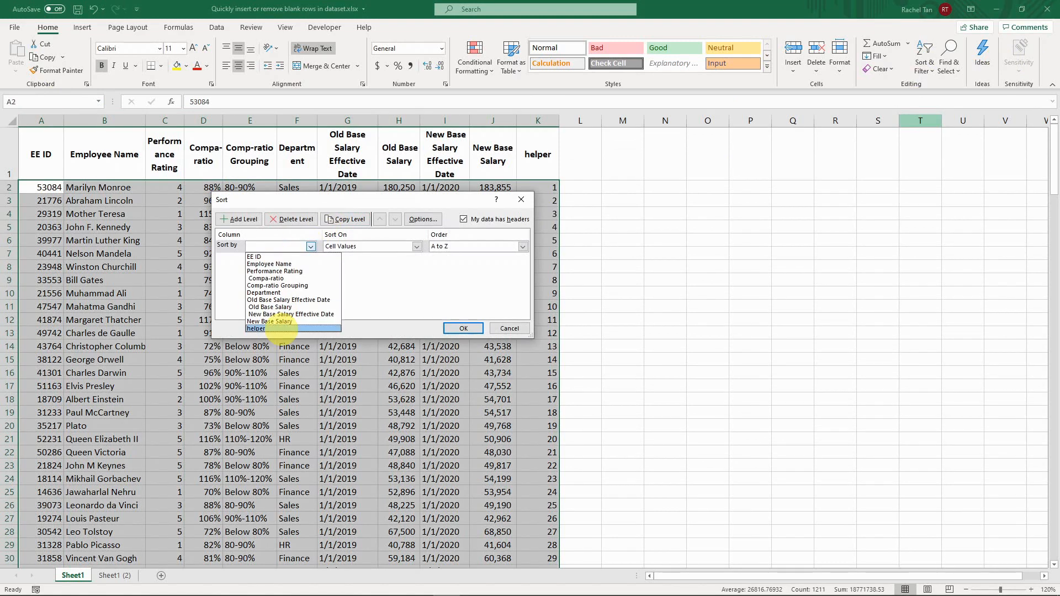
left_click(281, 328)
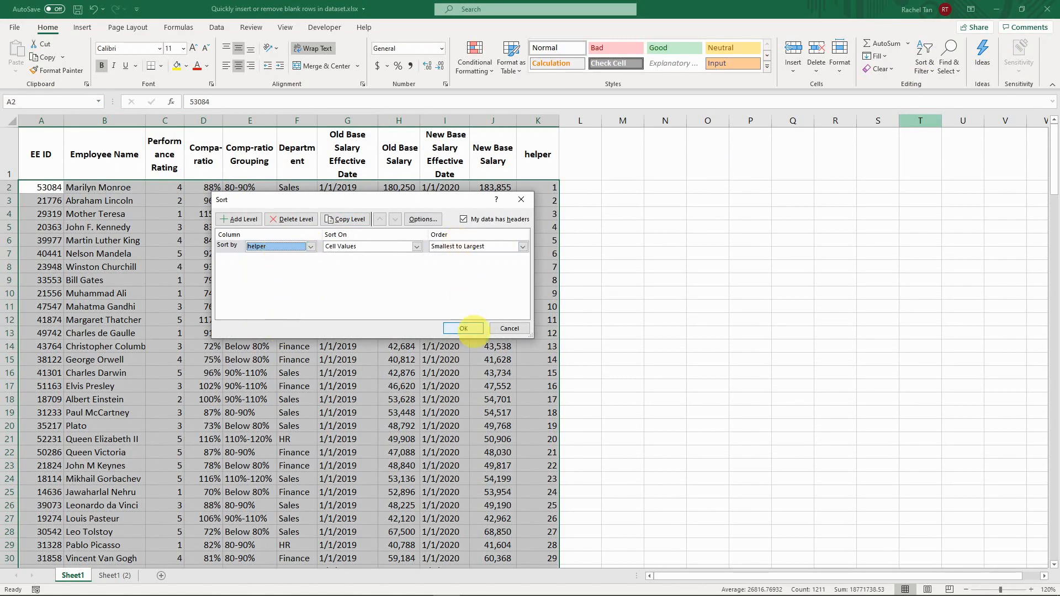
left_click(463, 328)
left_click(157, 200)
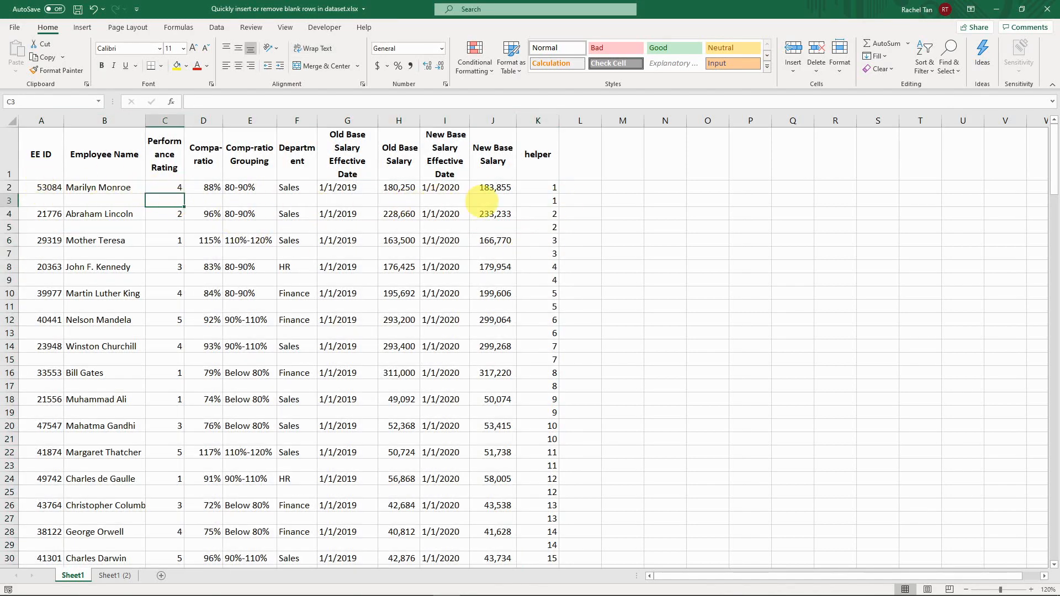
- Insert blank cells at I2:J2, shifting the New Base Salary date and salary cells down
left_click(441, 188)
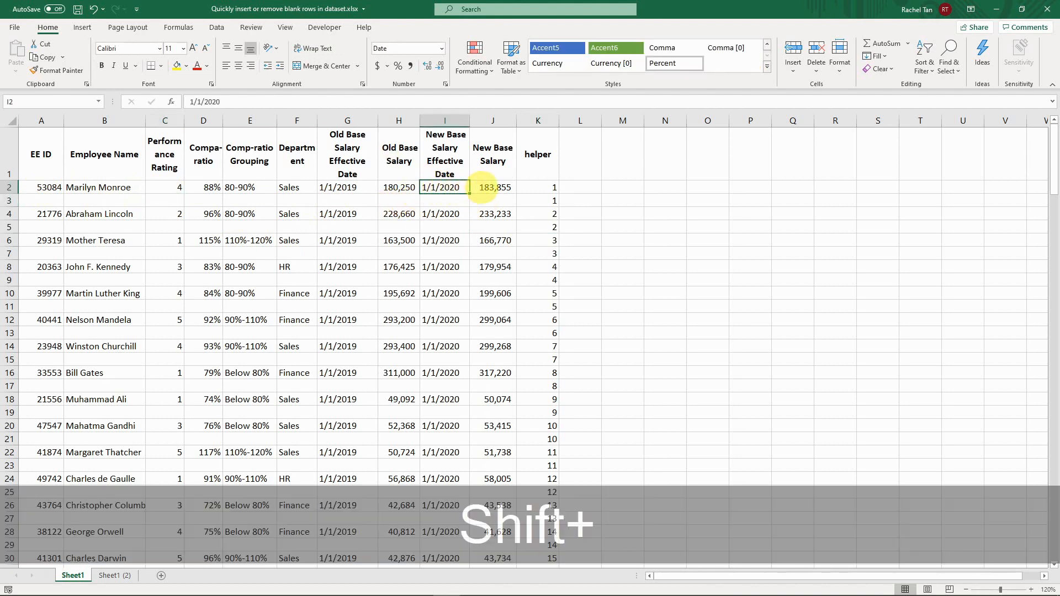
key("shift+Right")
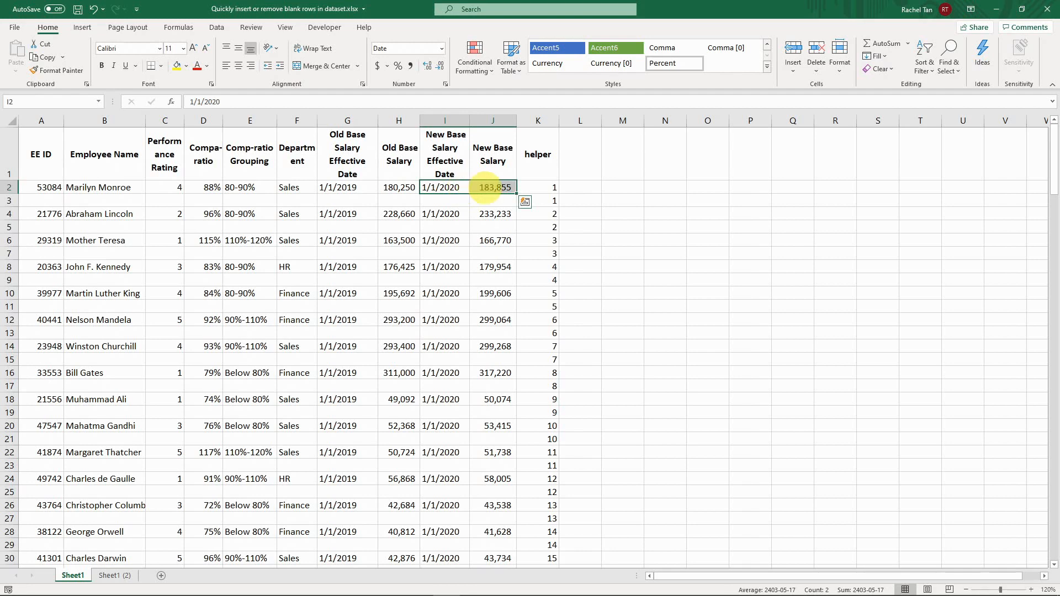
right_click(453, 188)
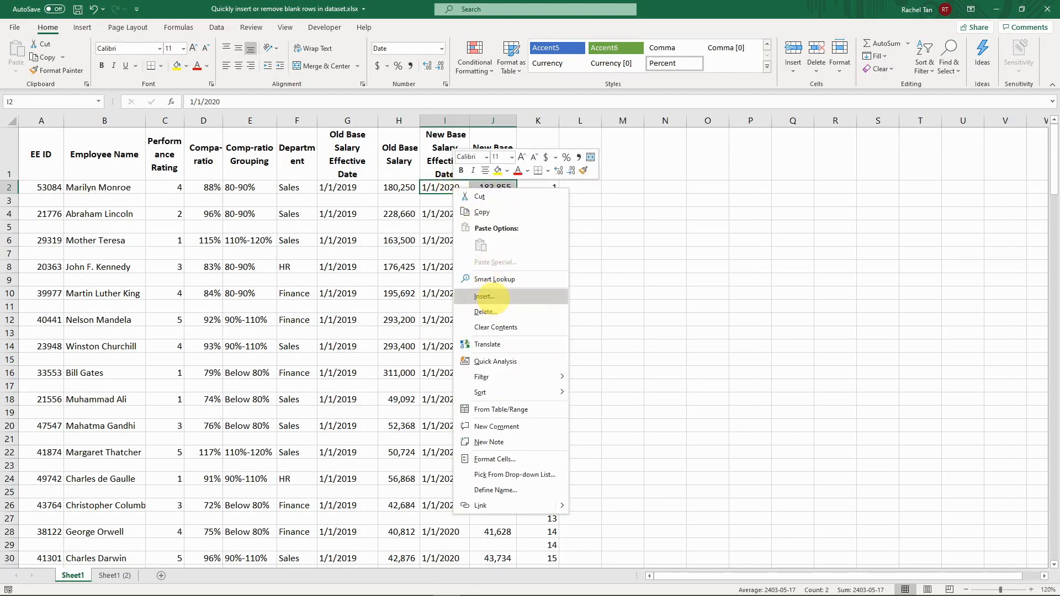
left_click(484, 296)
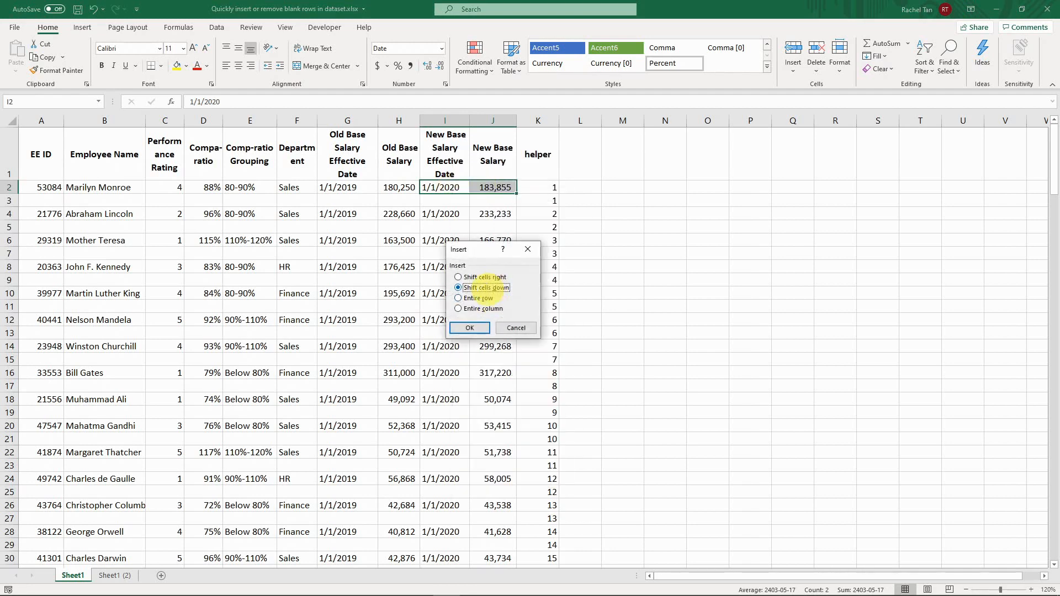
left_click(469, 327)
left_click(446, 203)
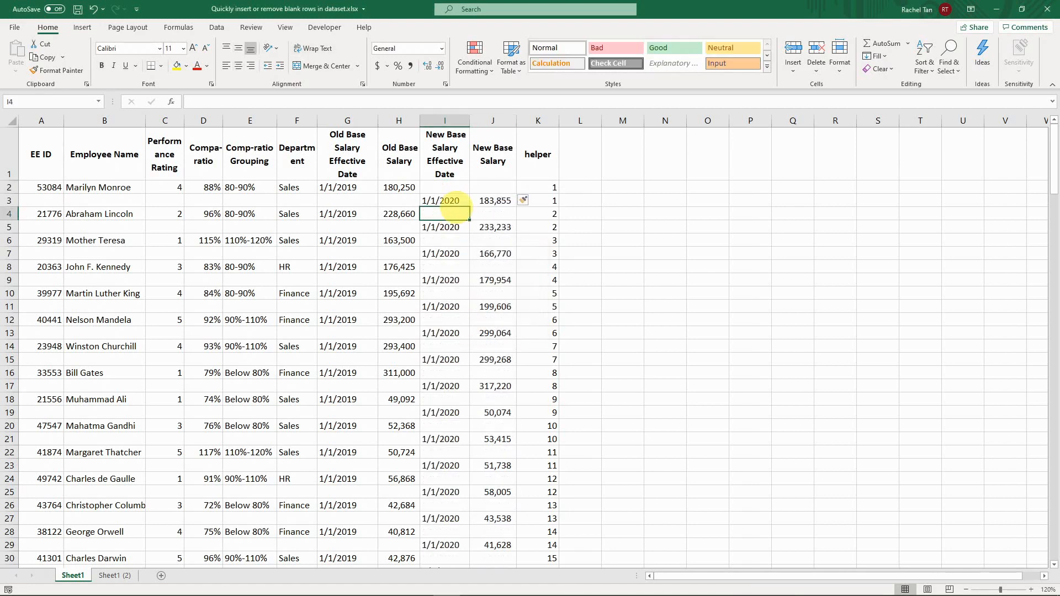
left_click(492, 200)
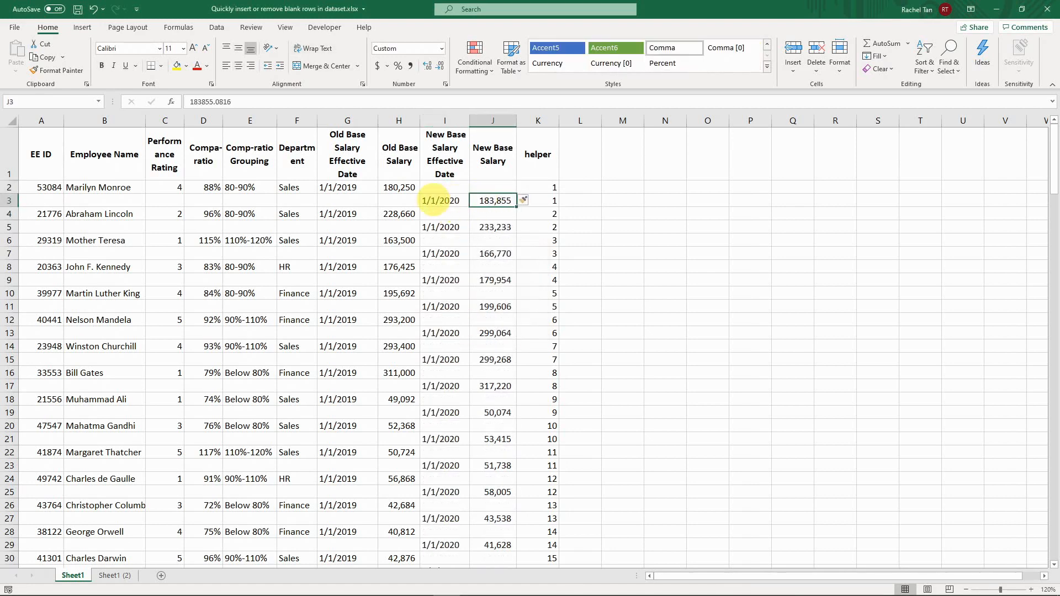
left_click_drag(434, 199, 486, 199)
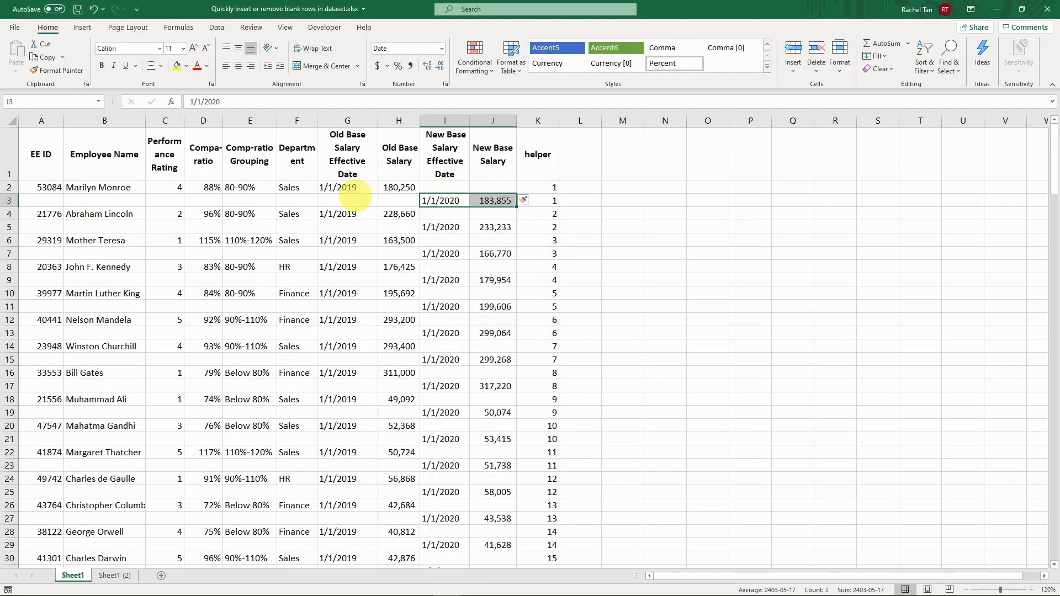
left_click(353, 199)
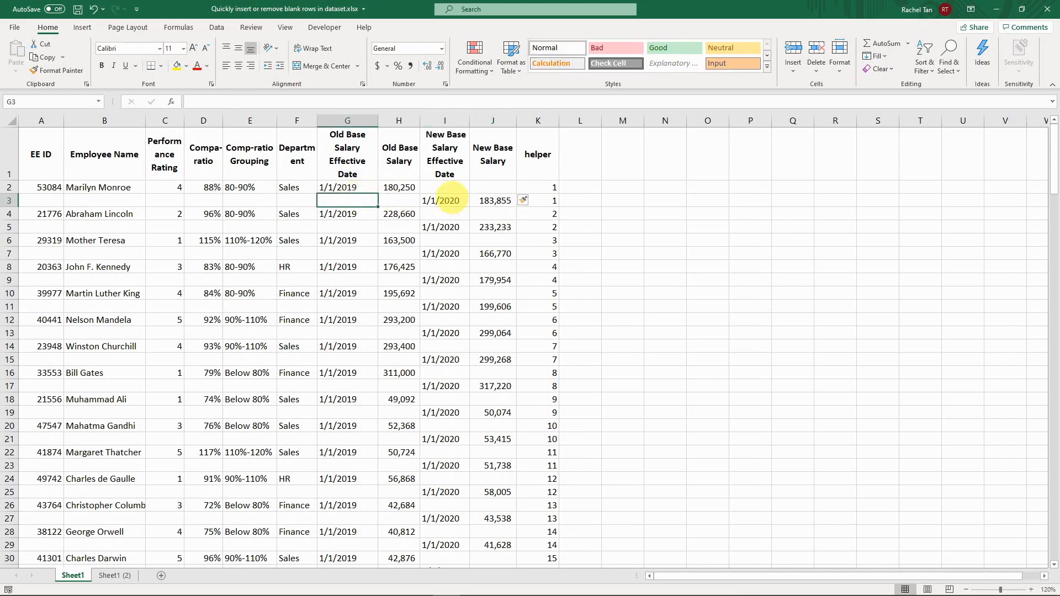
- Turn on filtering for the header row and filter Old Base Salary Effective Date to show only blanks
left_click(393, 161)
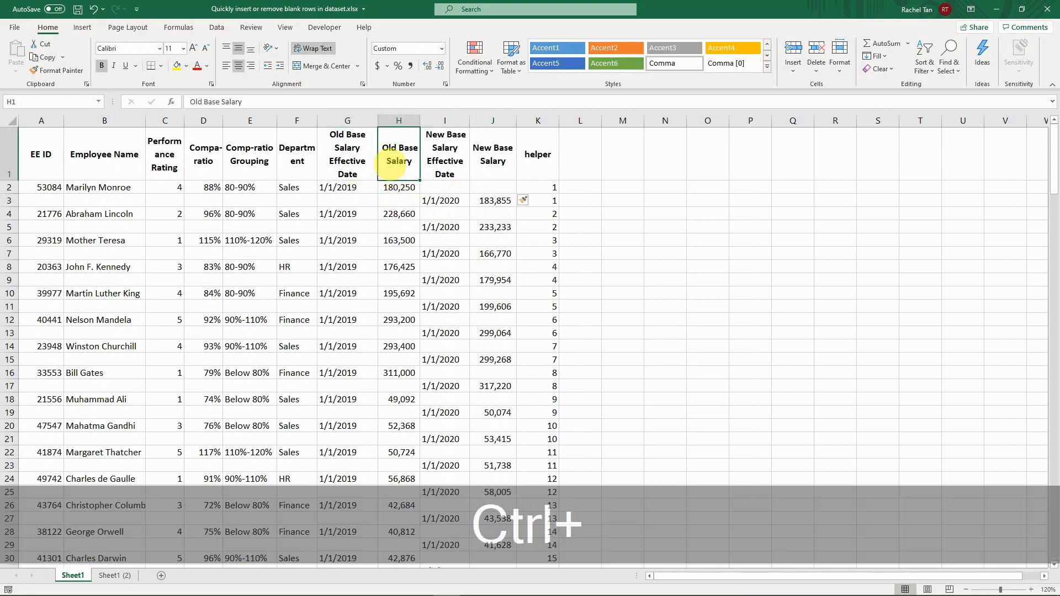
key("ctrl+shift+l")
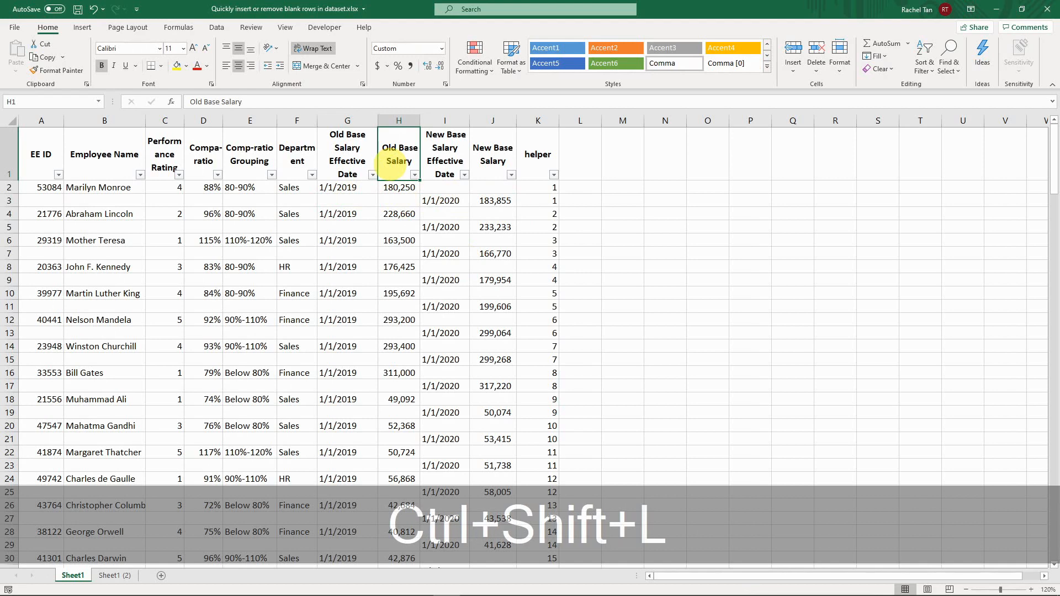
left_click(368, 161)
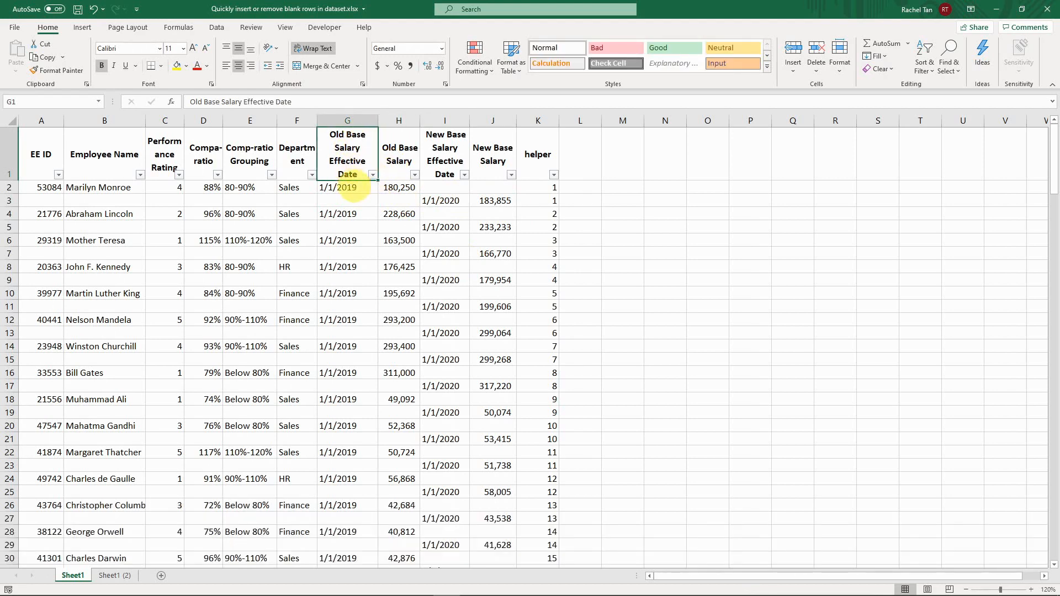
left_click(373, 174)
mouse_move(320, 275)
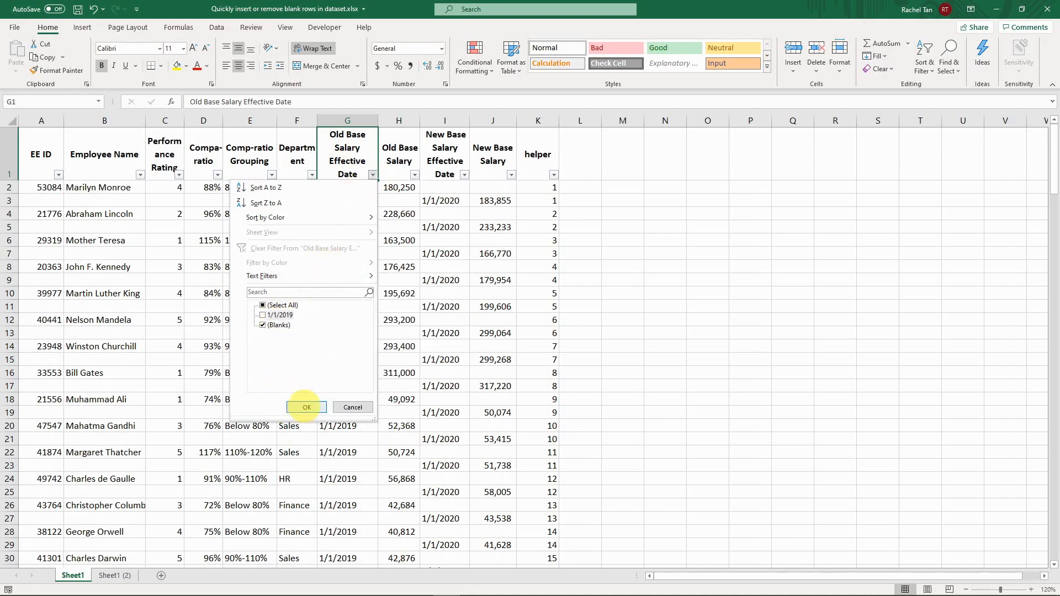
left_click(306, 407)
- Enter the formula =I3 in cell G3 to pull in the new base salary effective date
left_click(353, 187)
type("=")
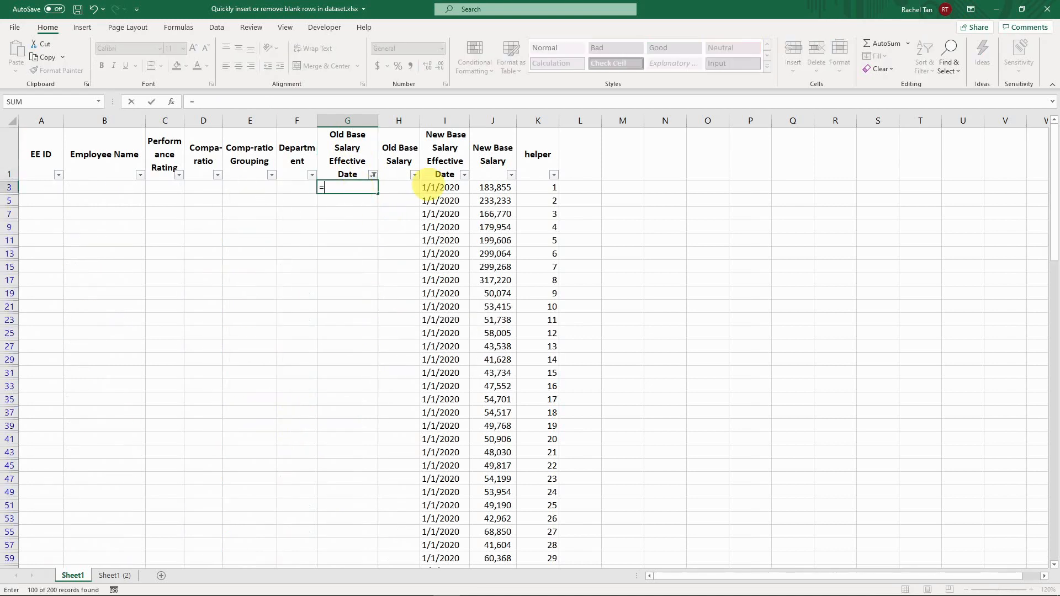
left_click(427, 187)
key("Return")
key("Up")
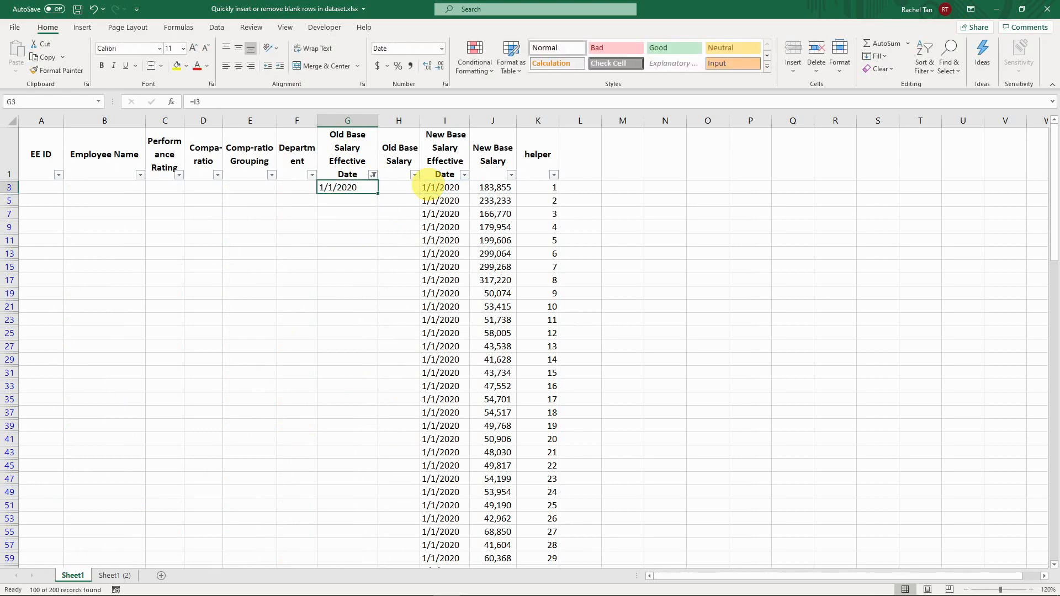
- Enter the formula =J3 in cell H3 and widen column H so that the salary fits
key("Right")
type("=")
key("Right")
key("Right")
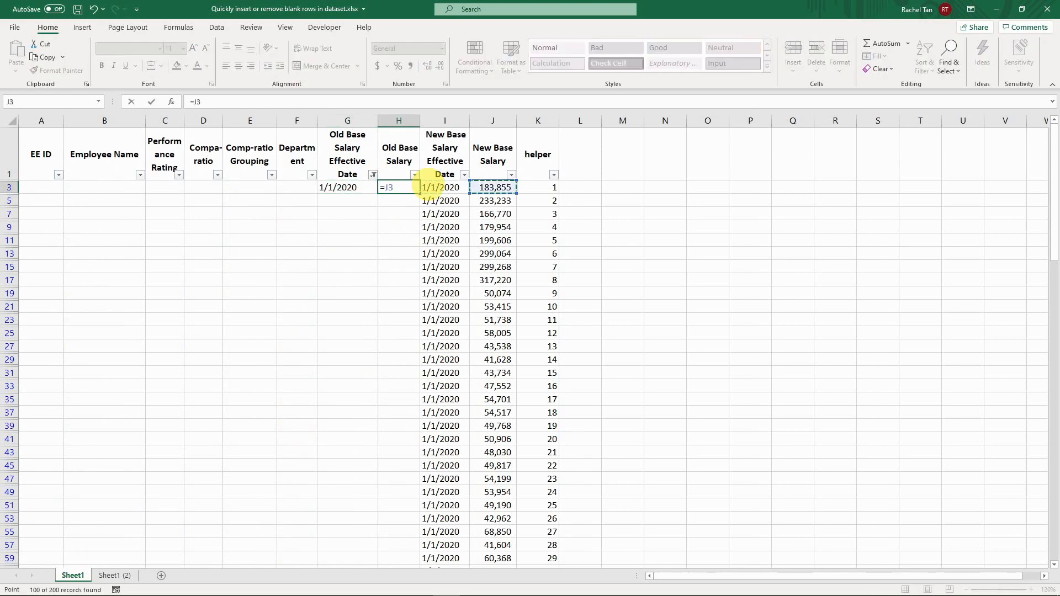
key("ctrl+Return")
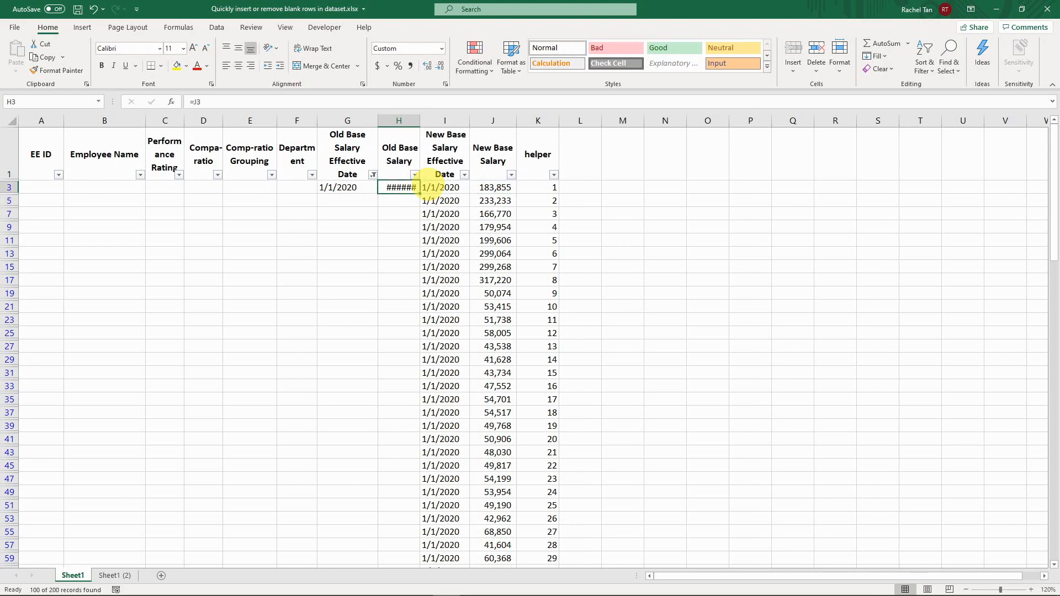
left_click_drag(421, 121, 438, 121)
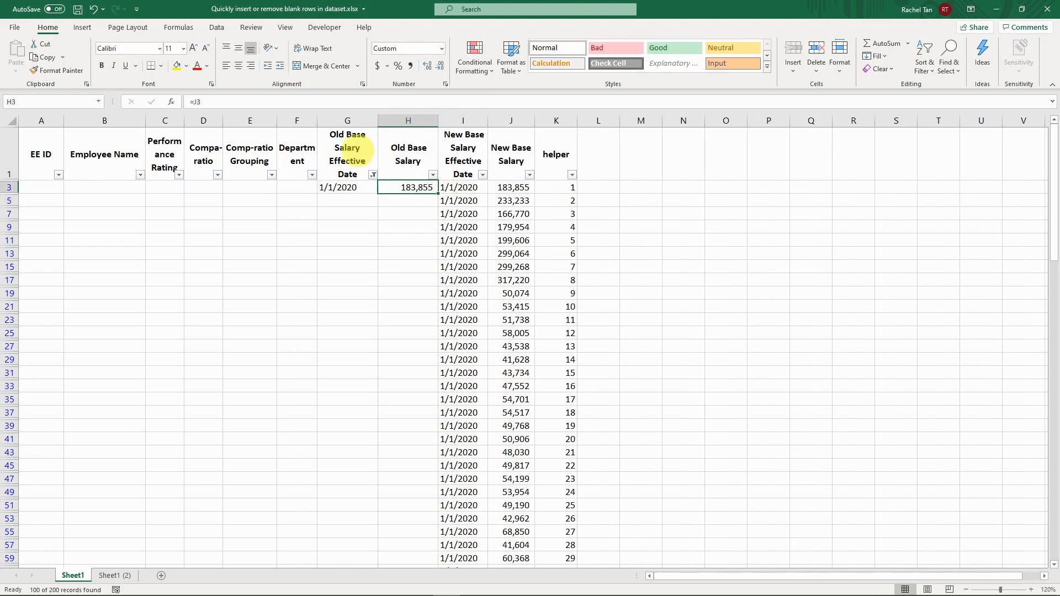
- Remove "Old" from the headers in G1 and H1, leaving Base Salary Effective Date and Base Salary
left_click(348, 152)
left_click(203, 101)
key("BackSpace")
key("BackSpace")
key("BackSpace")
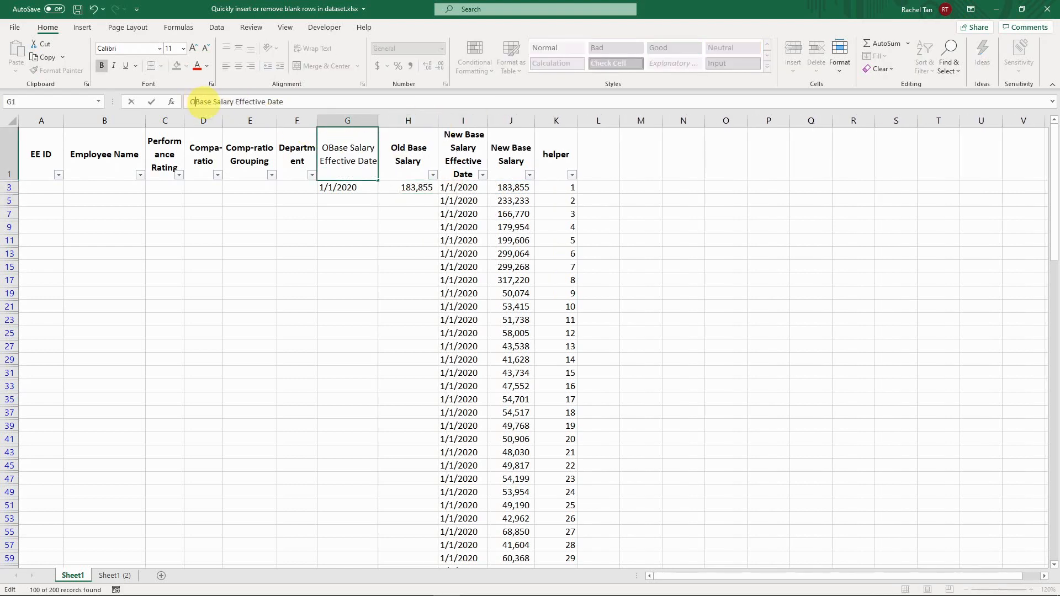
key("Tab")
left_click(204, 102)
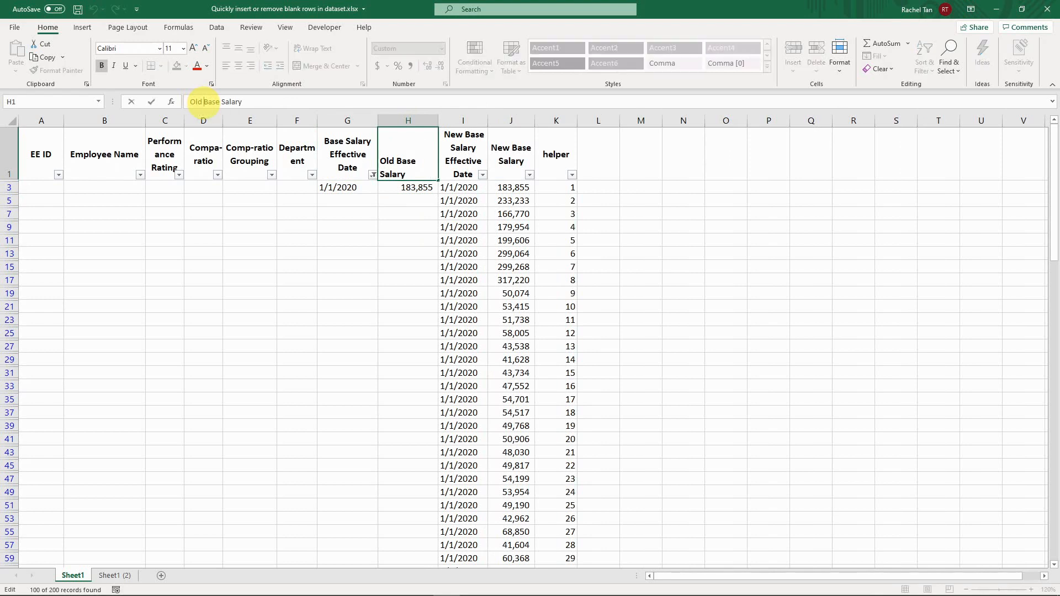
key("BackSpace")
key("Tab")
key("shift+Tab")
key("shift+Tab")
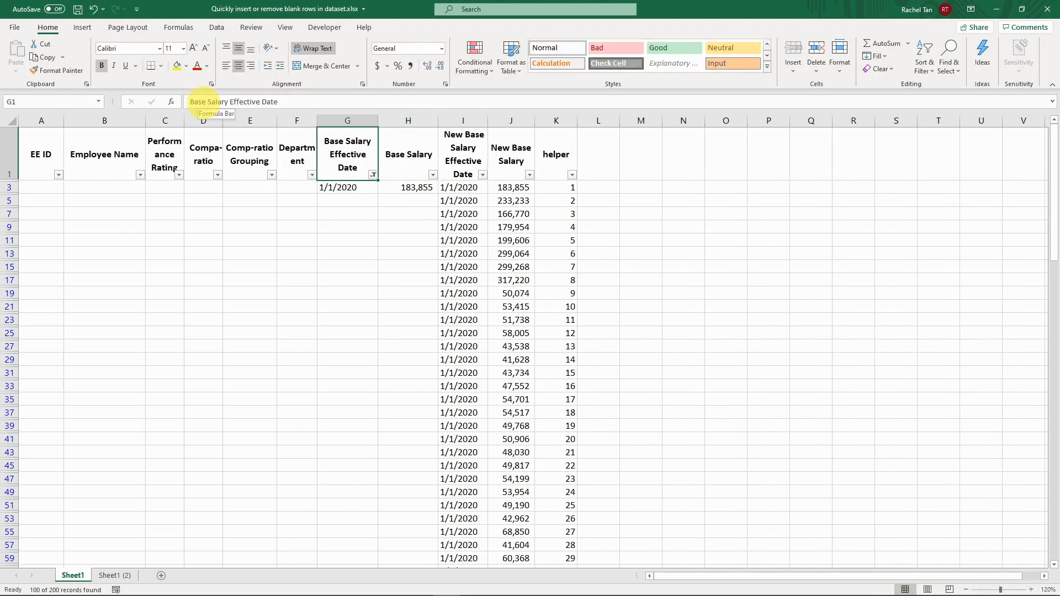
- Fill the G3:H3 formulas down through the filtered rows to row 201
left_click(375, 188)
left_click(420, 188, "shift")
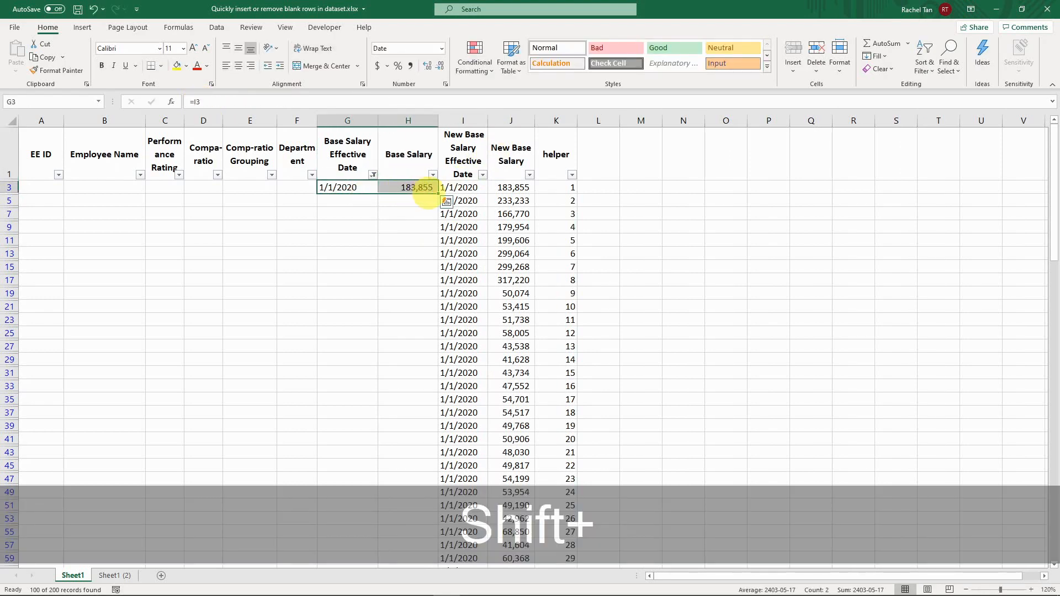
left_click_drag(437, 192, 445, 548)
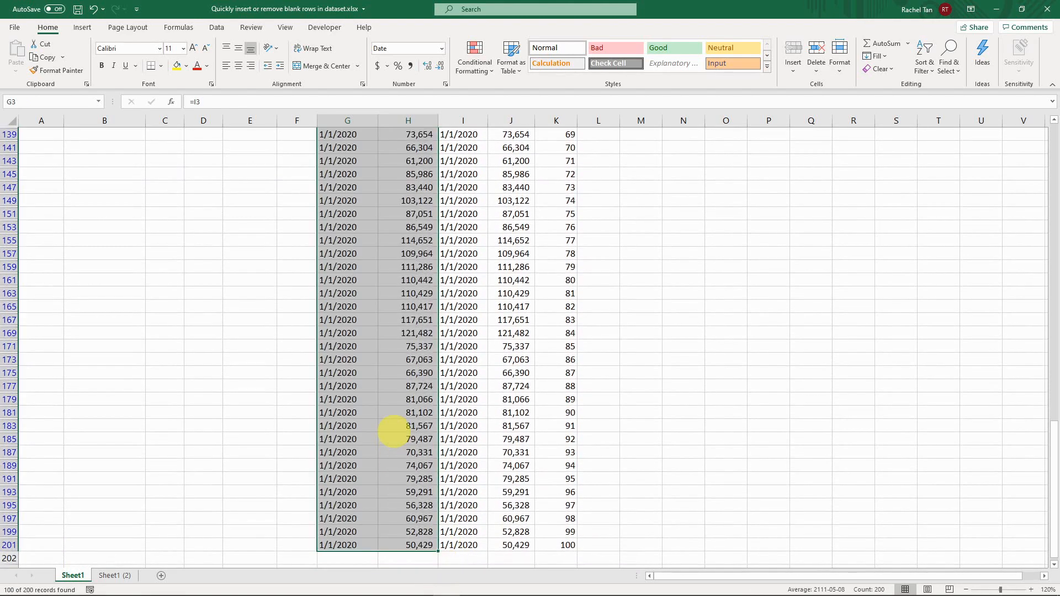
- Clear the filter to show all rows and check the date and salary cells in row 3
left_click(419, 380)
key("ctrl+Up")
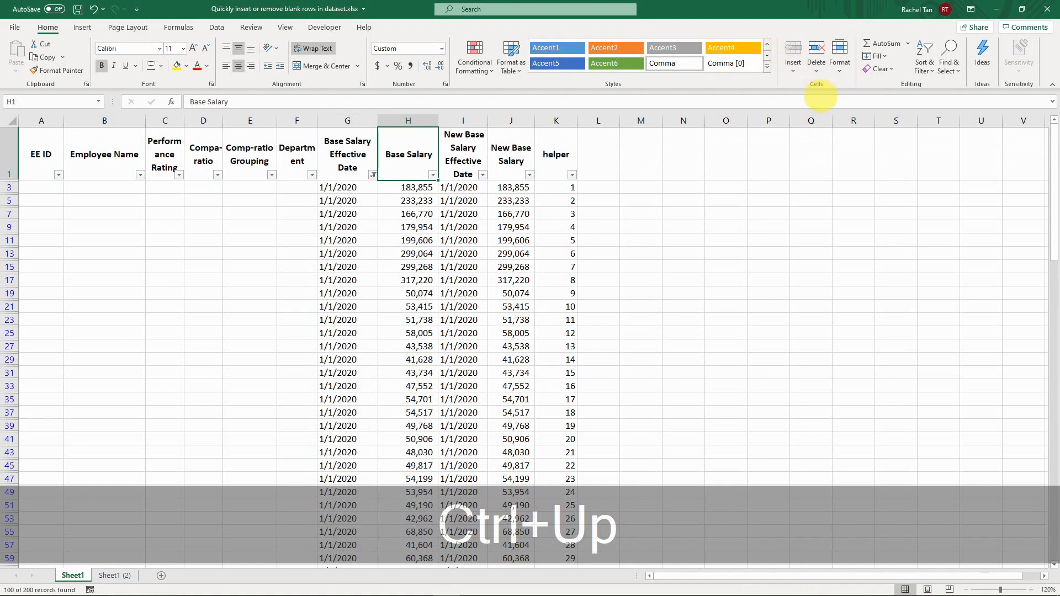
left_click(925, 56)
left_click(939, 139)
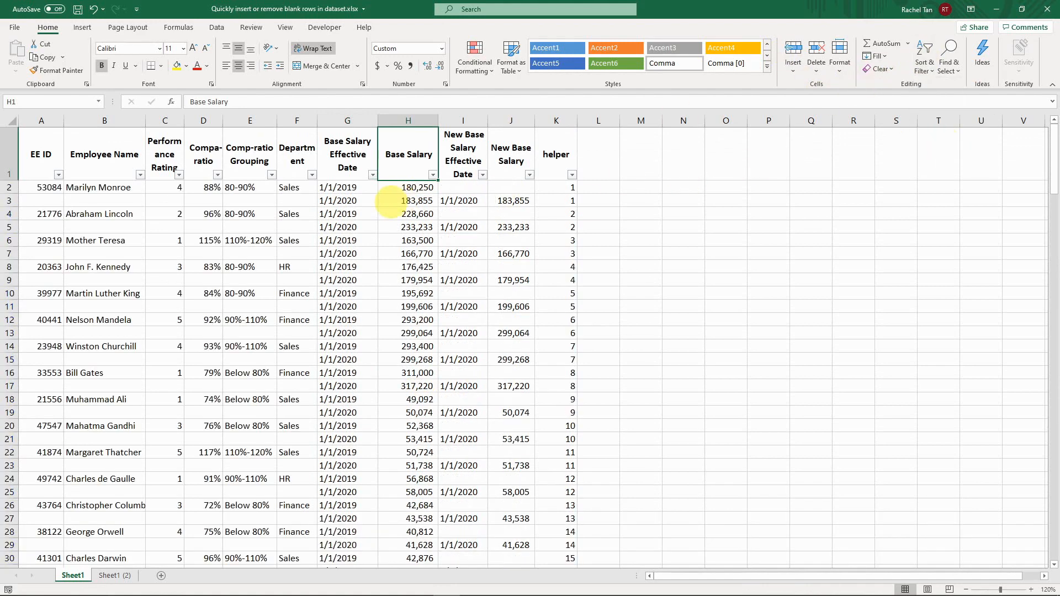
left_click(387, 202)
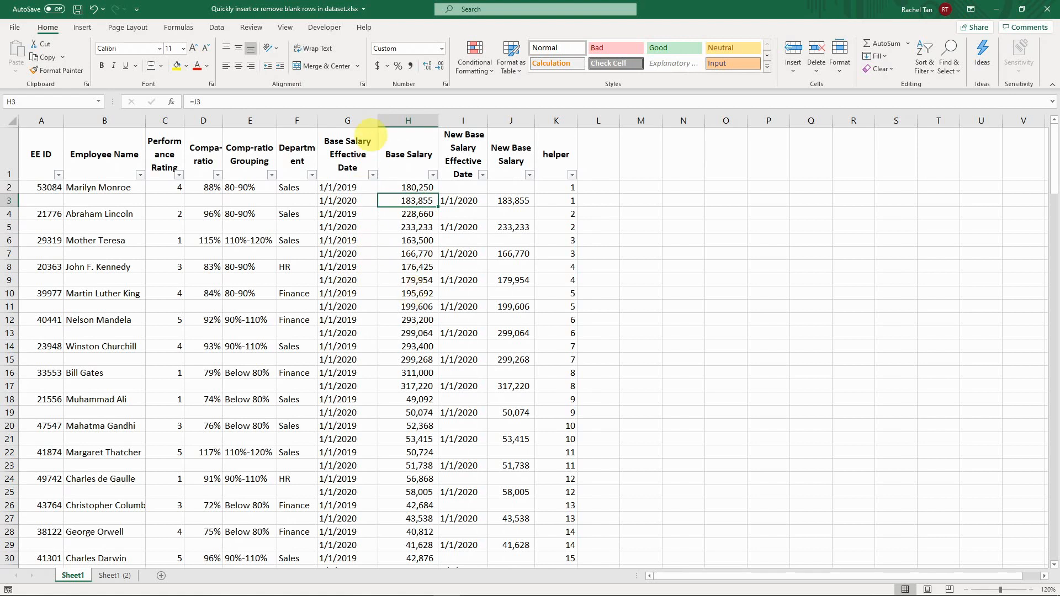
left_click(350, 202)
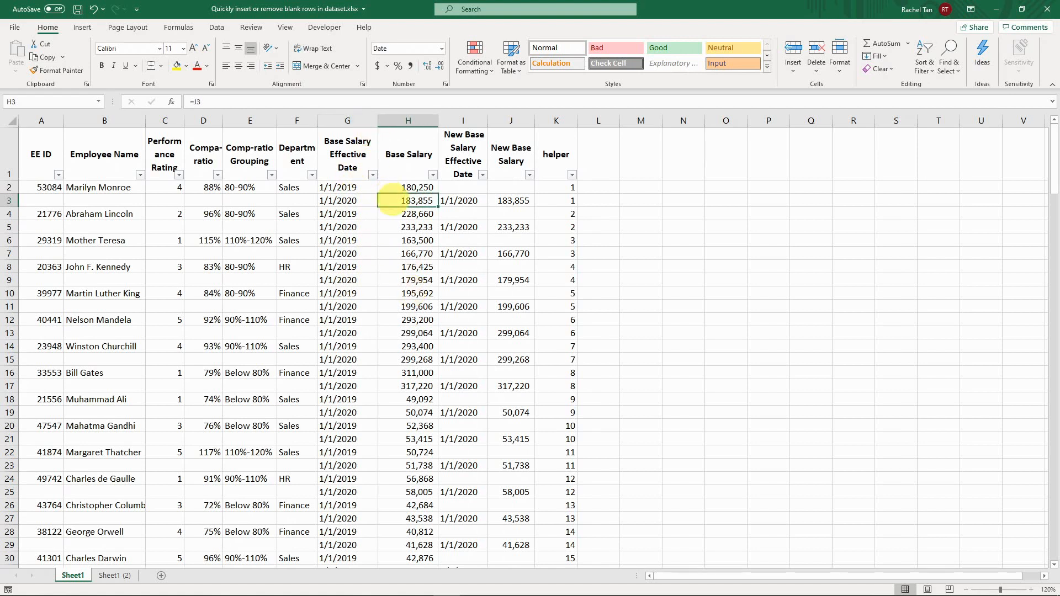
left_click(469, 202)
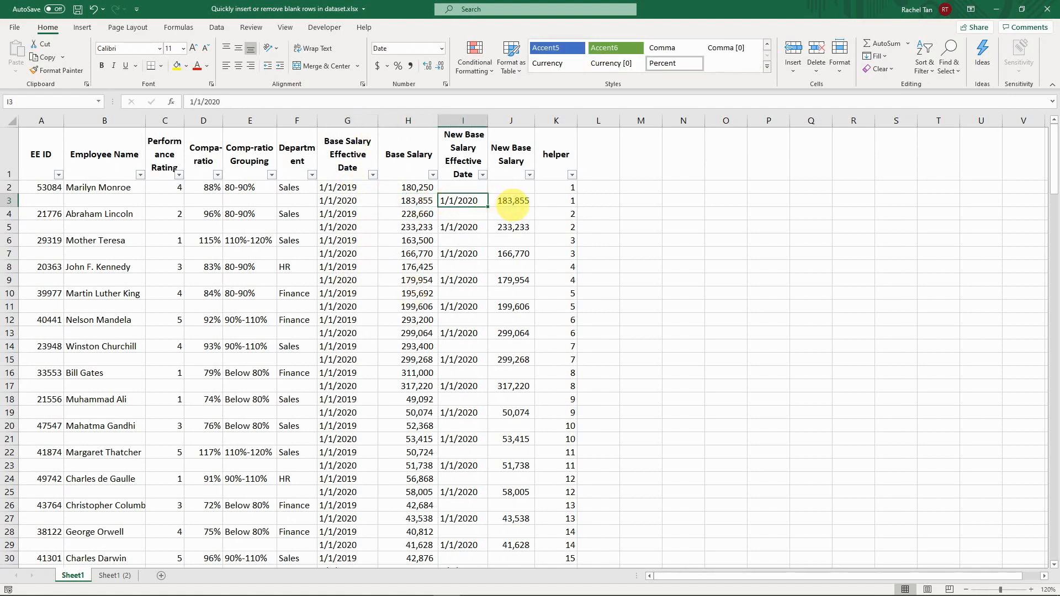
- Copy columns G and H and paste them over themselves as values, replacing the formulas
left_click_drag(349, 120, 408, 121)
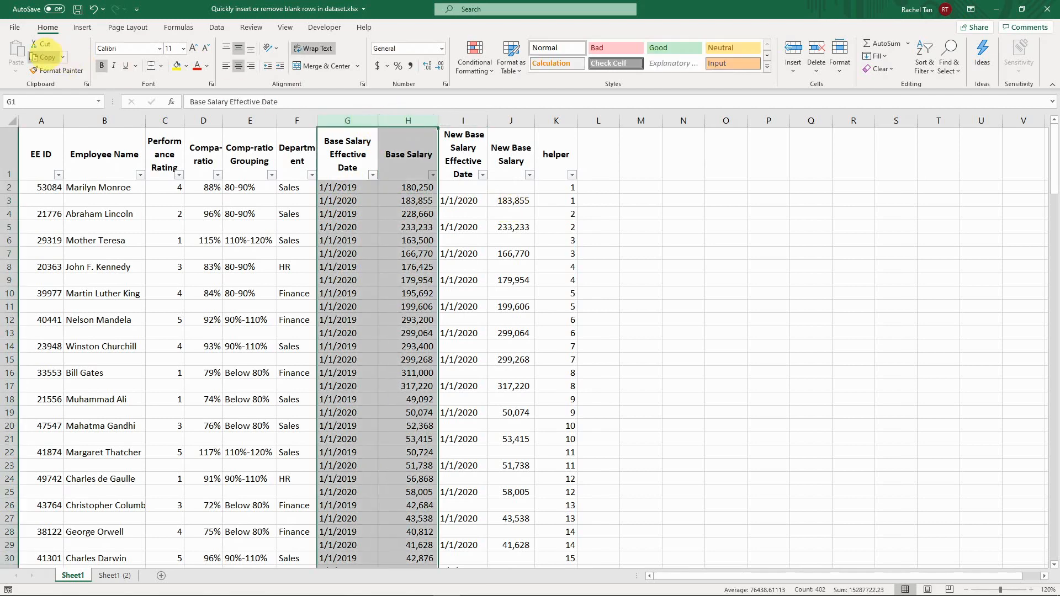
left_click(44, 56)
left_click(15, 71)
left_click(14, 153)
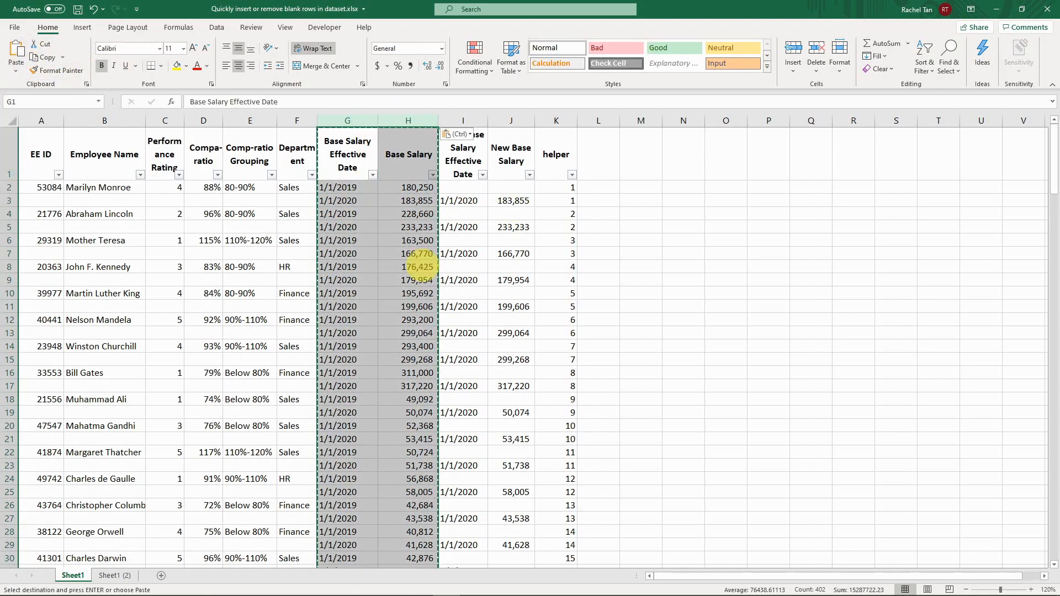
left_click(355, 201)
left_click(391, 202)
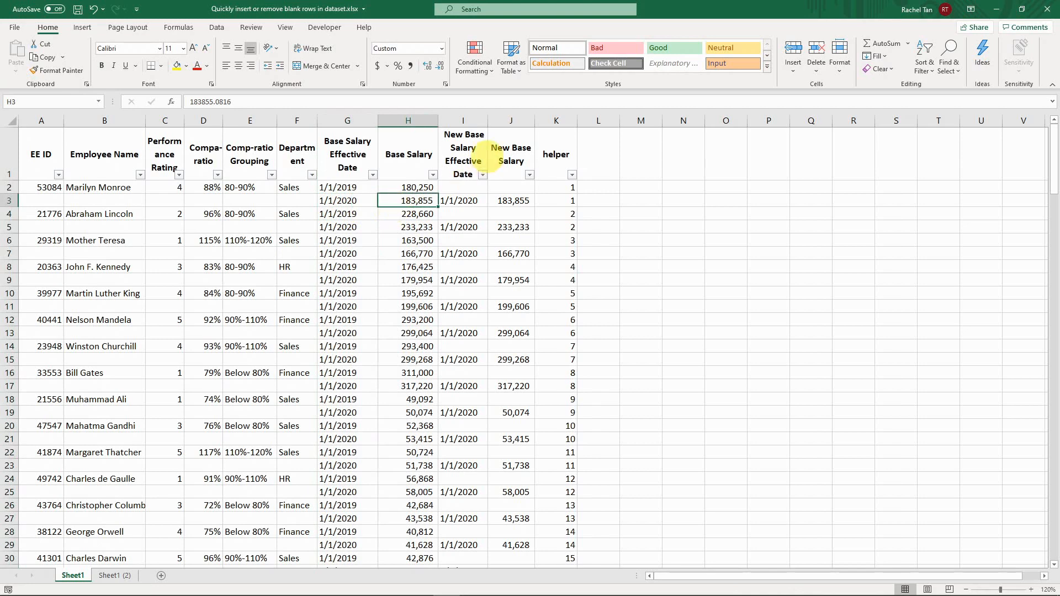
- Delete columns I to K, which hold the new base salary data and the helper numbers
left_click_drag(467, 120, 565, 141)
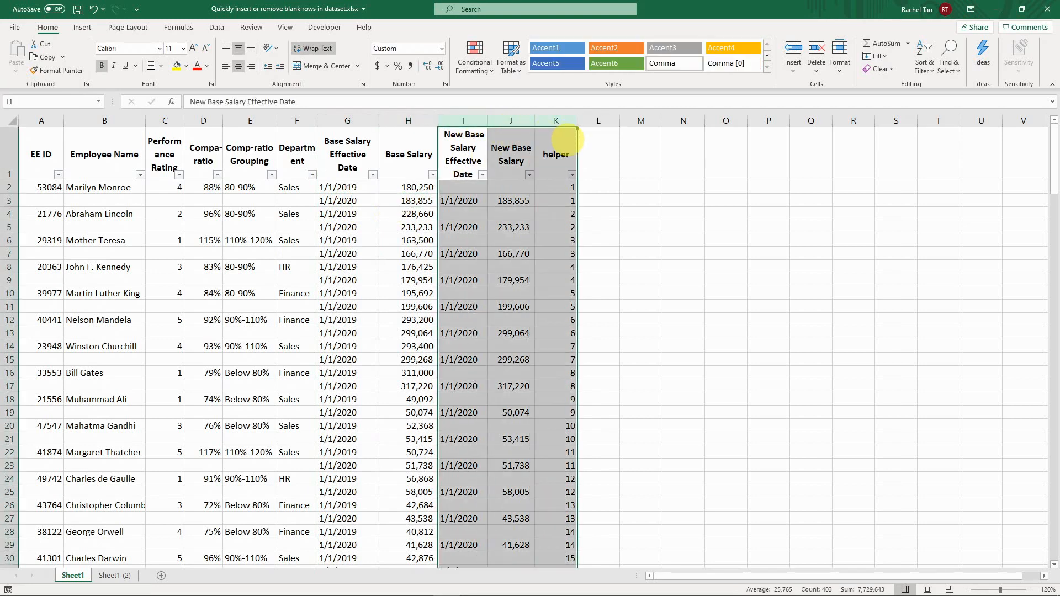
key("ctrl+minus")
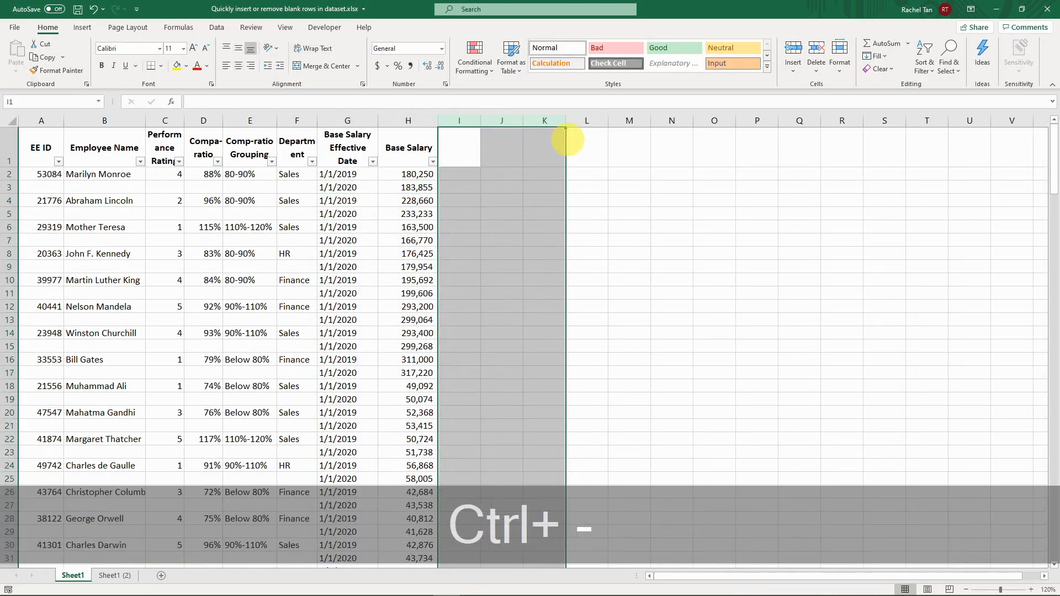
left_click(409, 147)
key("ctrl+Home")
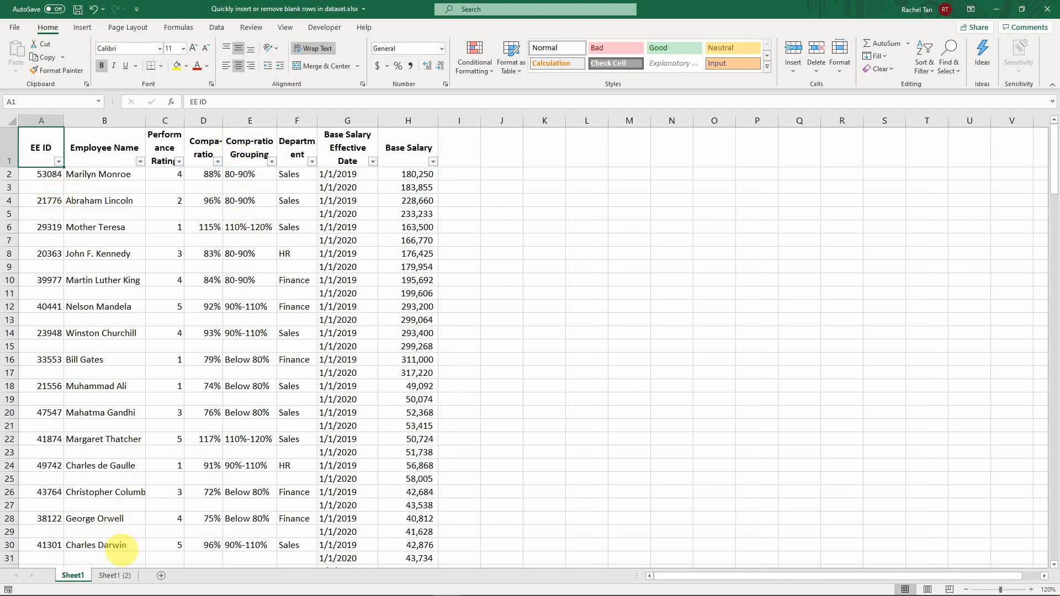
- Look at the formatted example on Sheet1 (2), and turn off the header filter on Sheet1
left_click(114, 575)
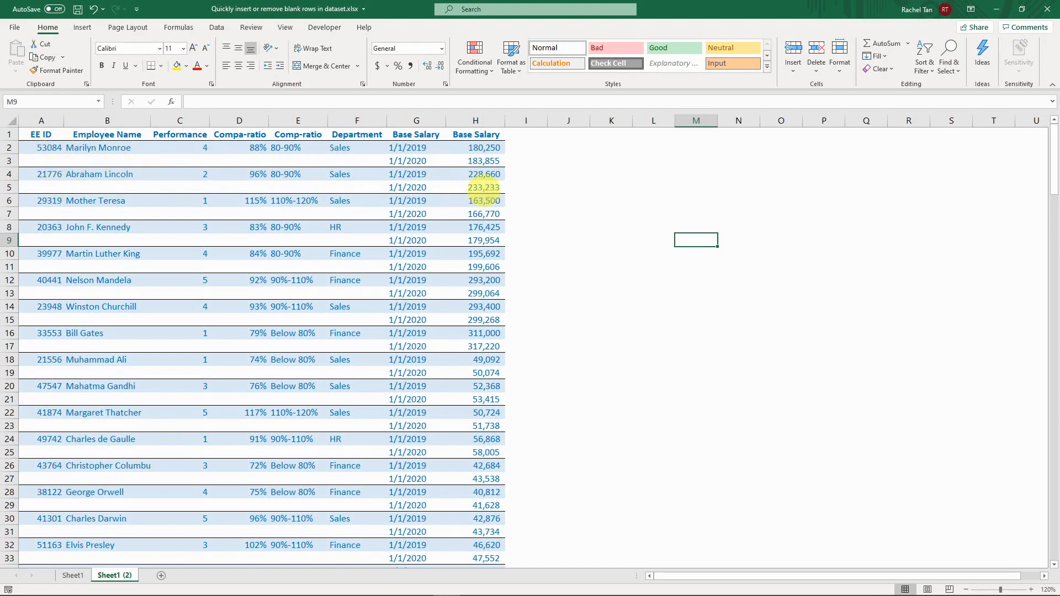
left_click(72, 575)
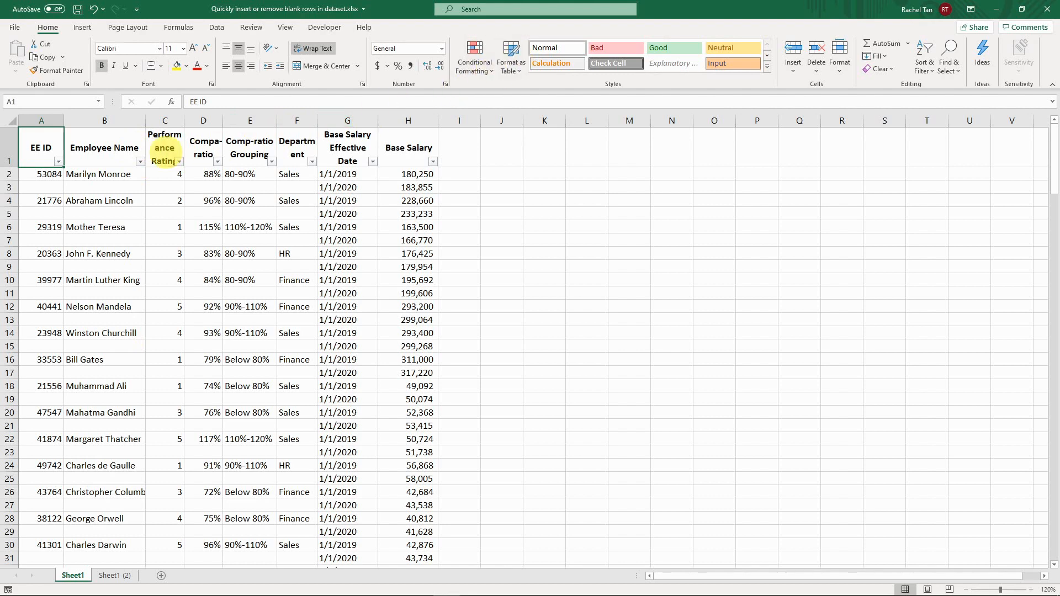
key("ctrl+shift+l")
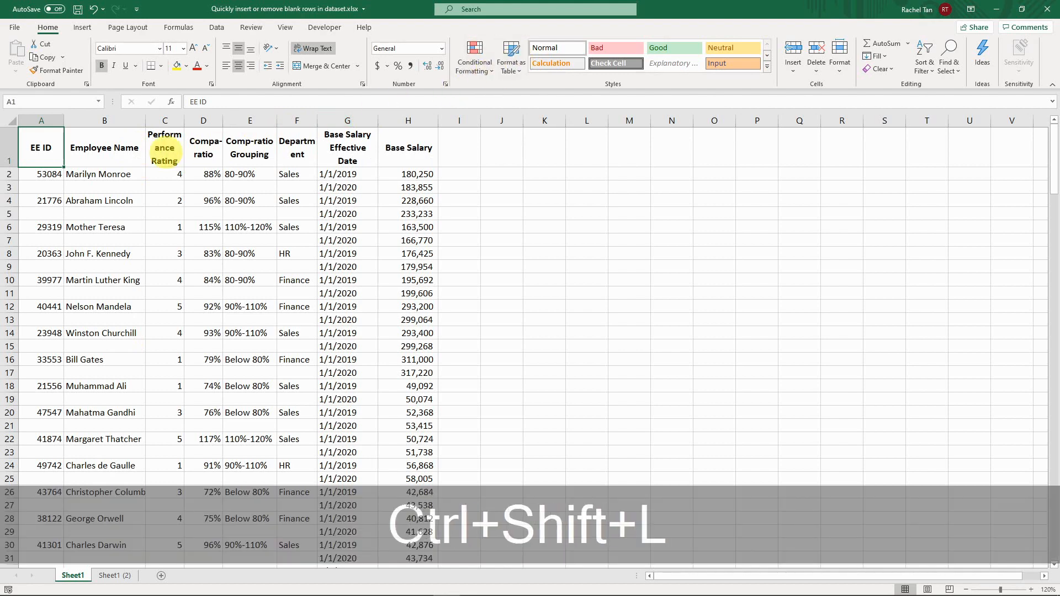
left_click(411, 156, "shift")
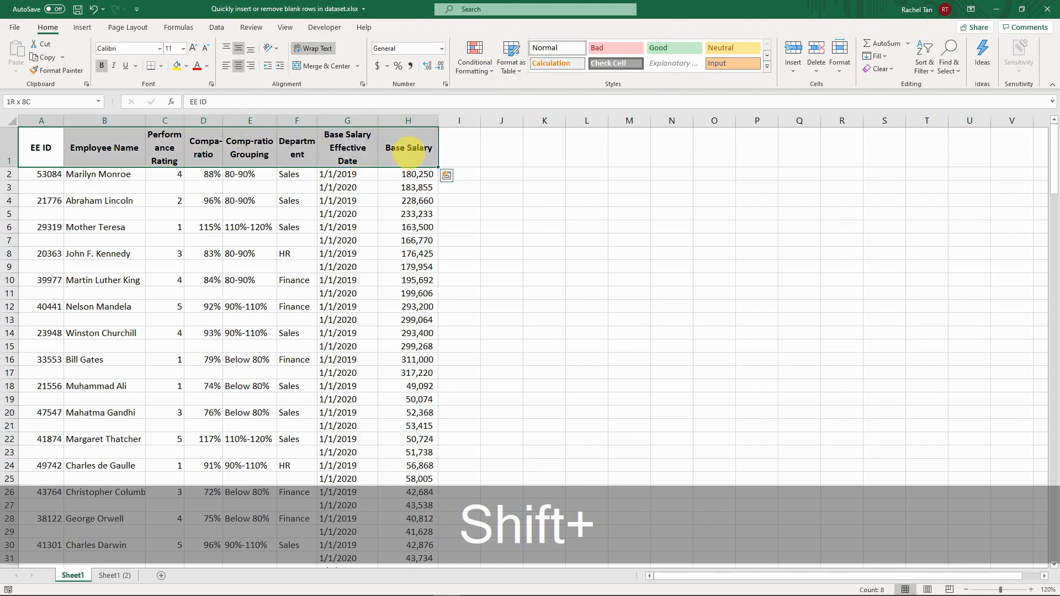
key("ctrl+shift+Down")
key("shift+Down")
key("shift+Down")
key("shift+Down")
key("shift+Down")
key("shift+Down")
key("shift+Down")
key("shift+Down")
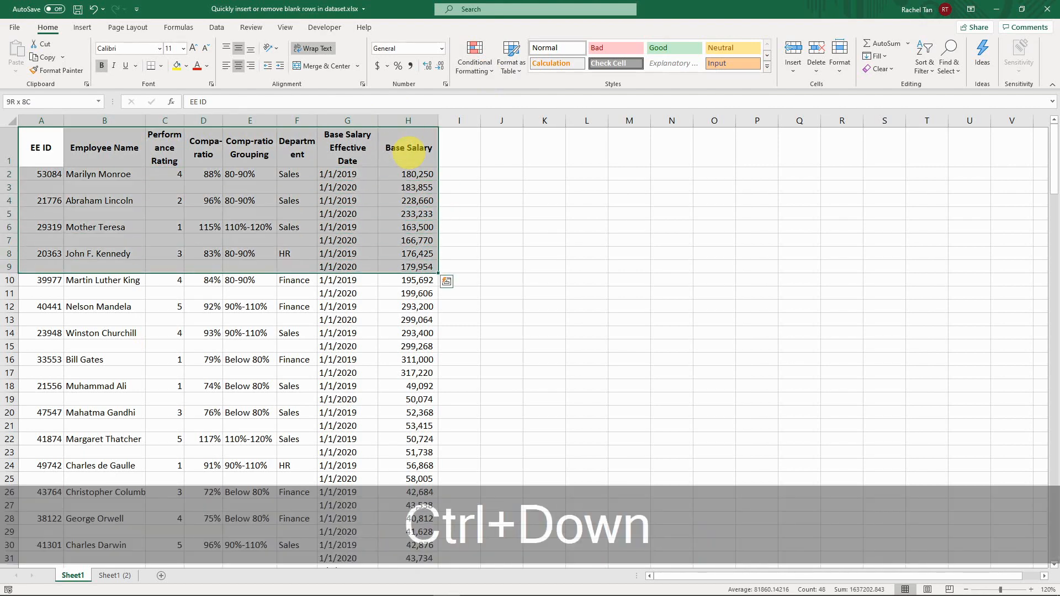
key("shift+Down")
key("shift+Down")
key("shift+Down")
key("shift+Down")
key("shift+Down")
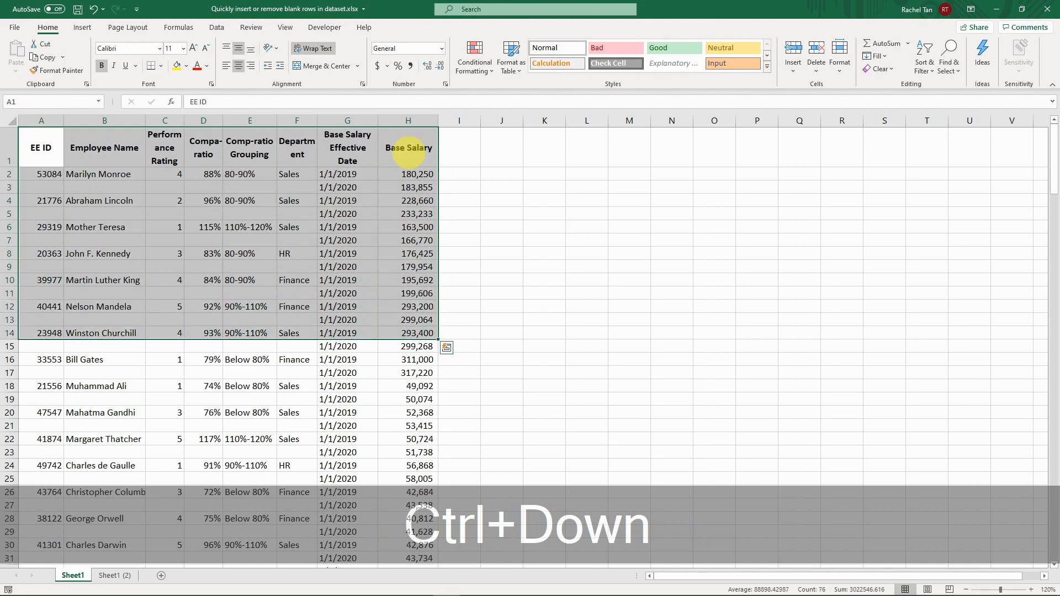
left_click(30, 188)
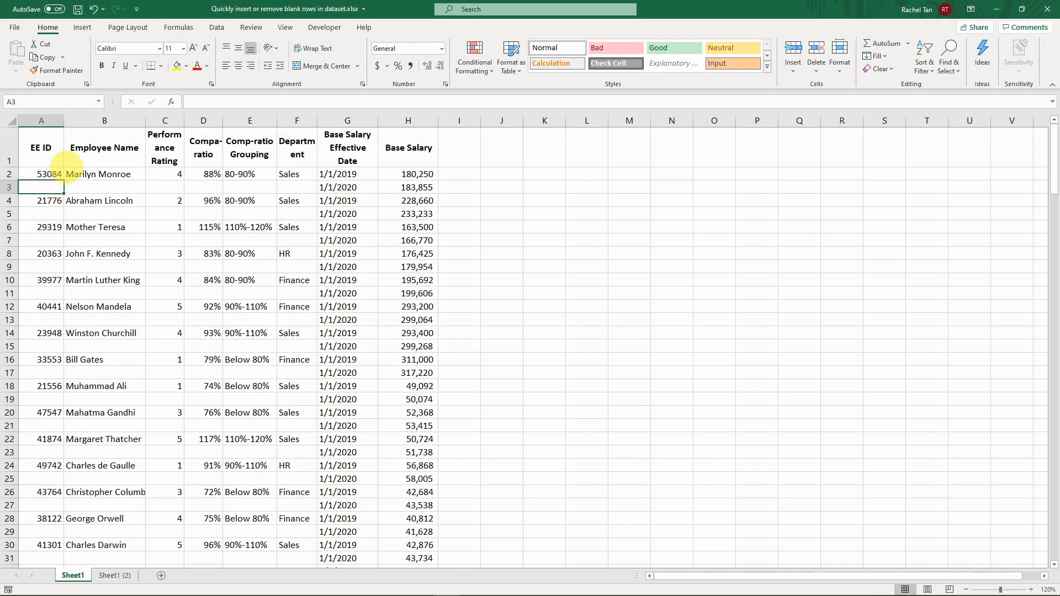
- Format the range A1:H201 as a table with headers using a light blue banded-row style
left_click(395, 147)
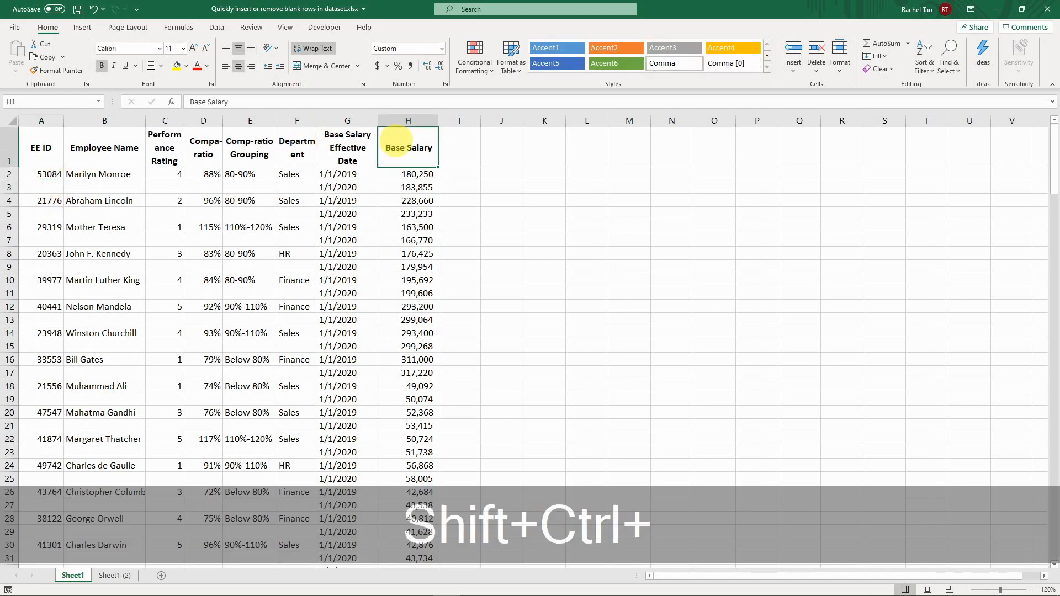
key("ctrl+shift+Down")
key("ctrl+shift+Left")
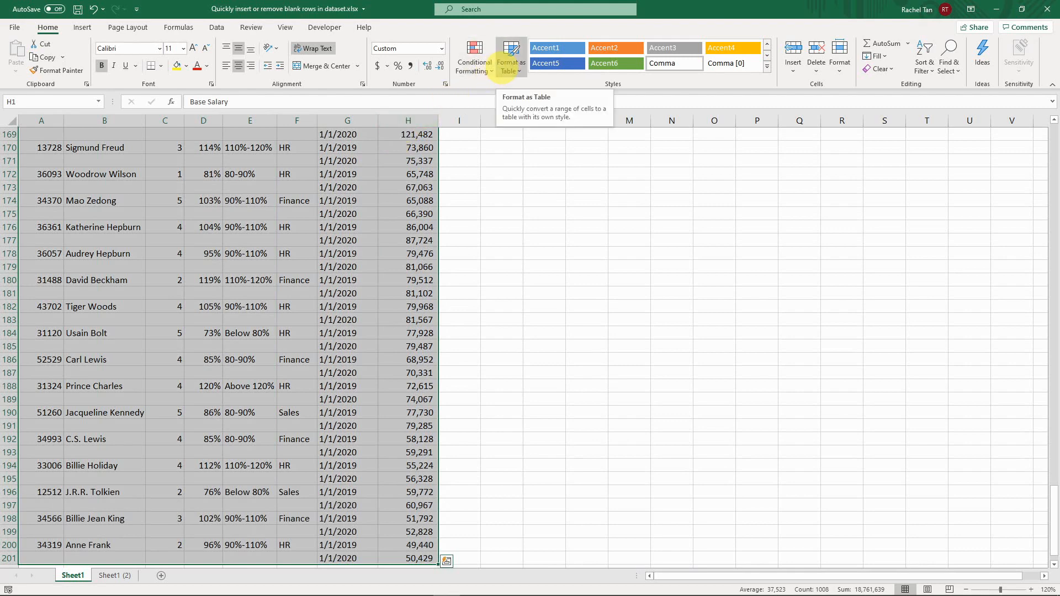
left_click(508, 66)
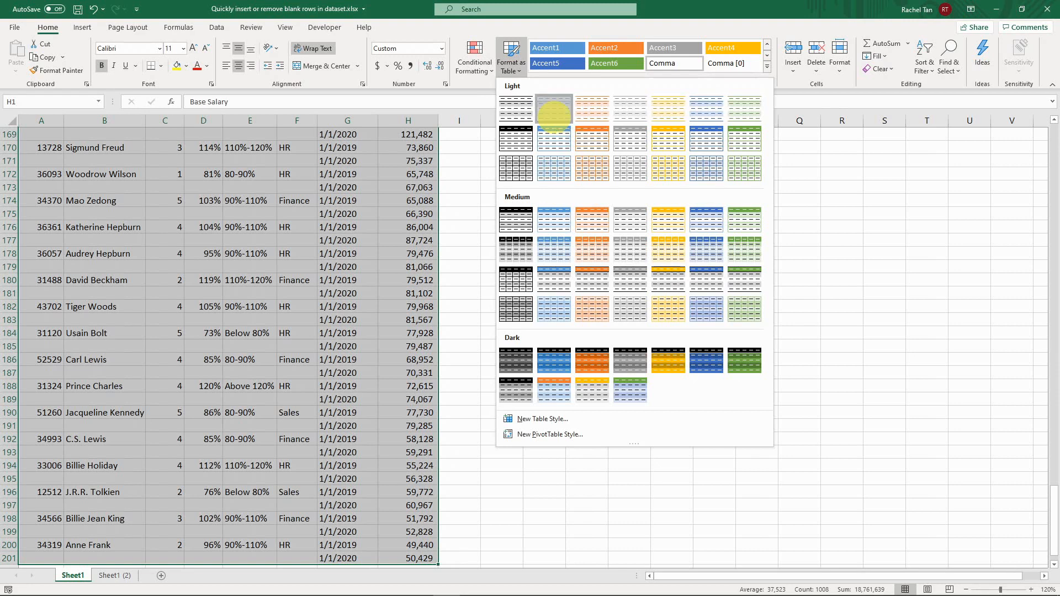
left_click(554, 110)
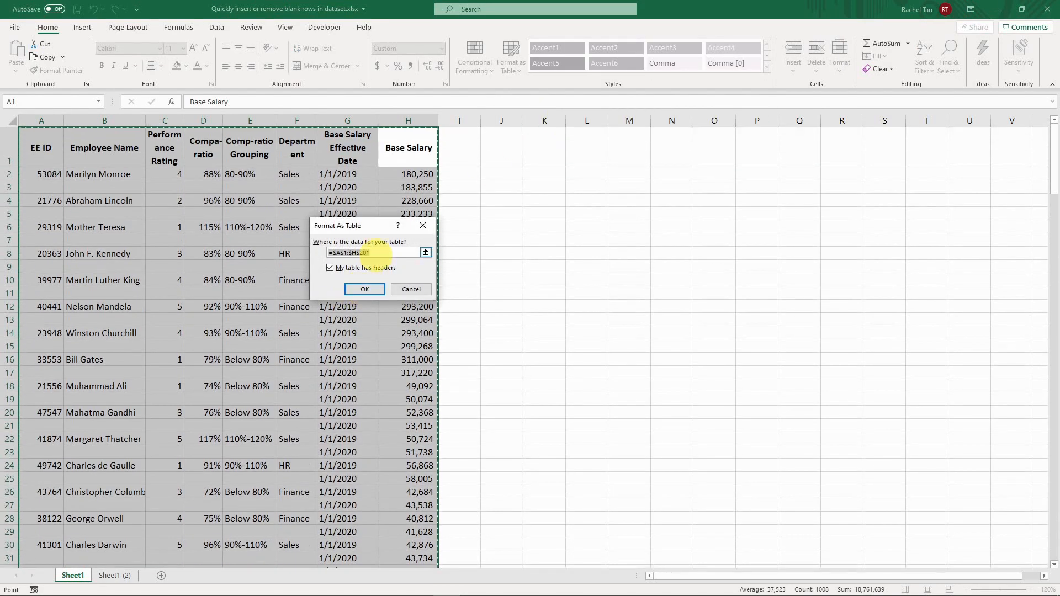
left_click(365, 289)
left_click(354, 233)
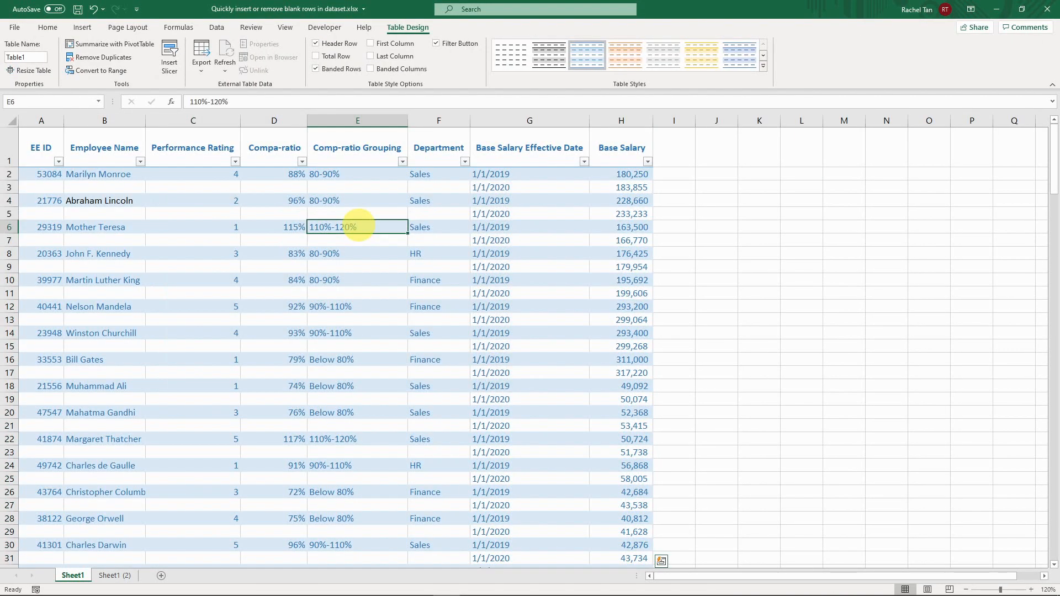
left_click(324, 152)
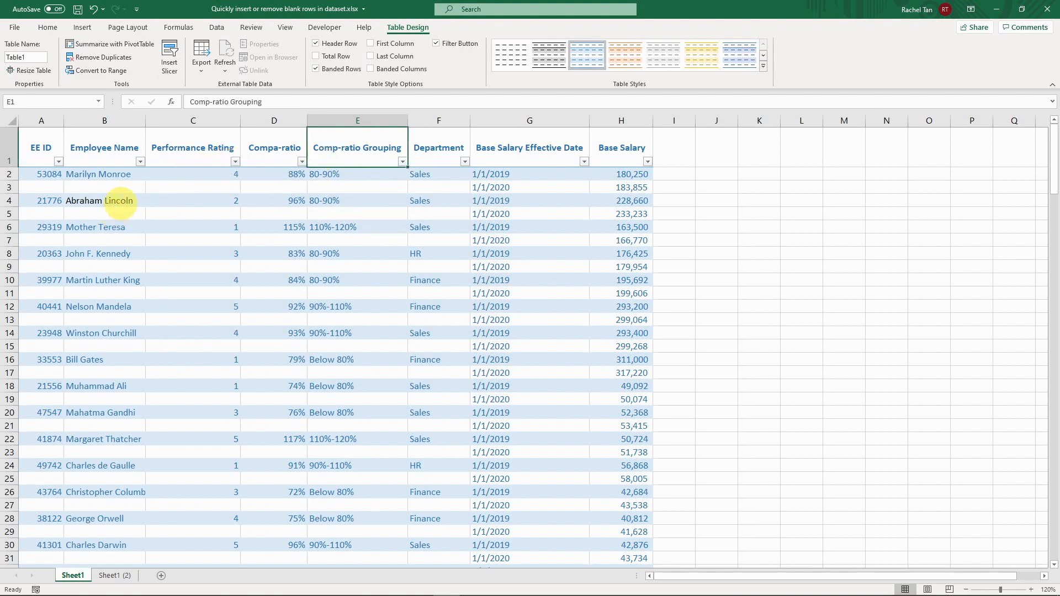
- Copy the formatting of cell B2 onto cell B4 so its text matches the table style
left_click(111, 172)
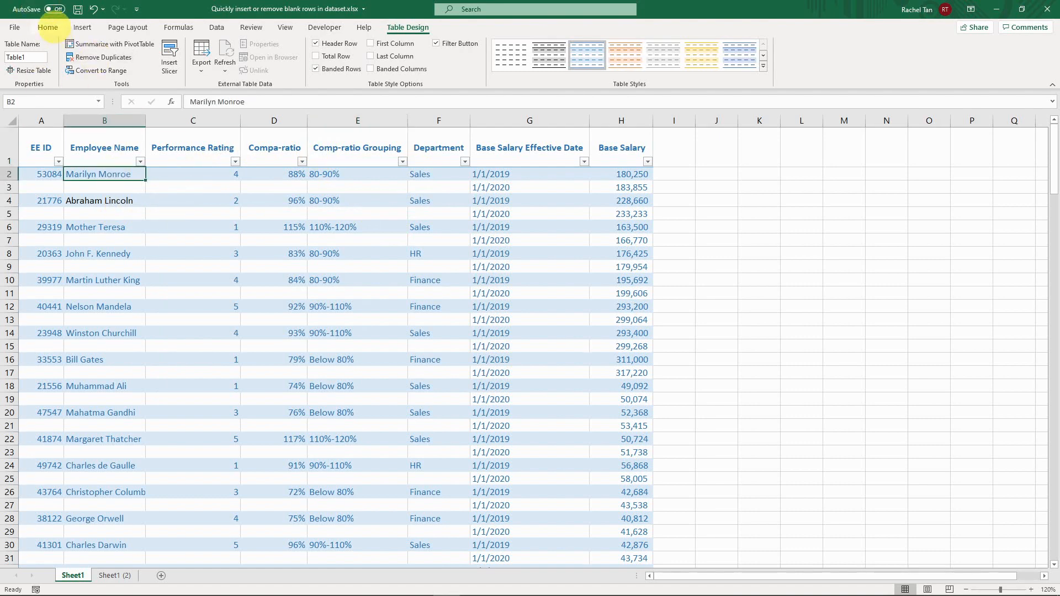
left_click(47, 27)
left_click(131, 201)
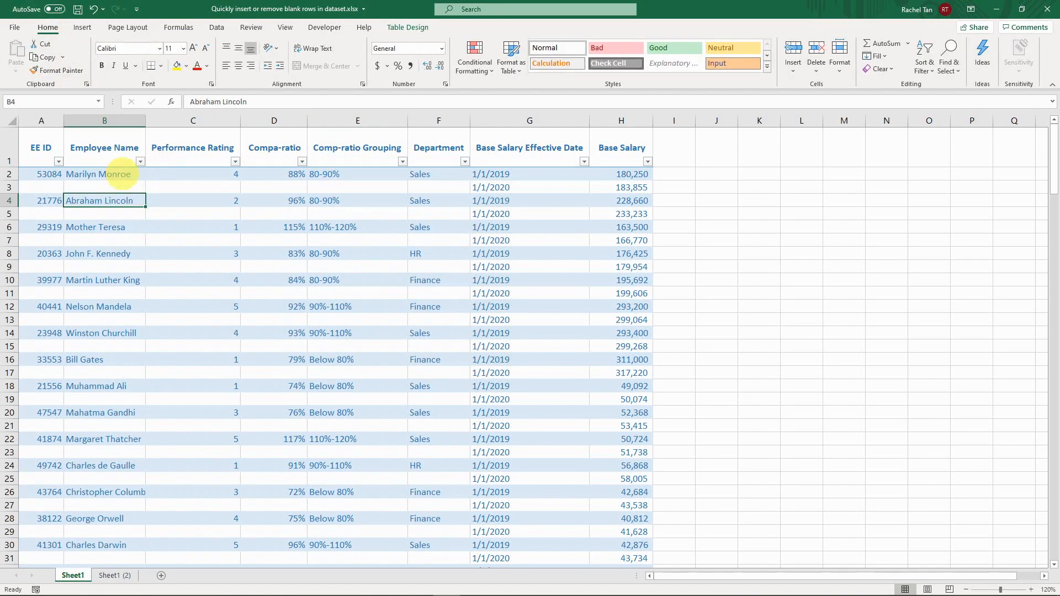
left_click(135, 175)
- Apply a bottom border to cells A3:H3, under the first employee's pair of rows
left_click_drag(42, 182, 646, 187)
left_click(150, 66)
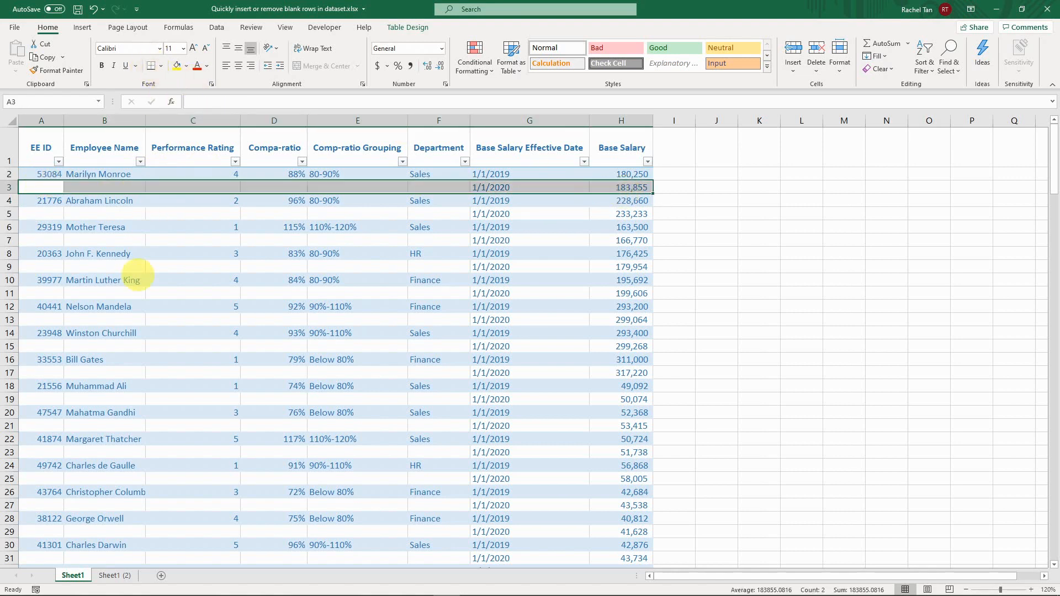
left_click(133, 276)
left_click_drag(36, 214, 620, 214)
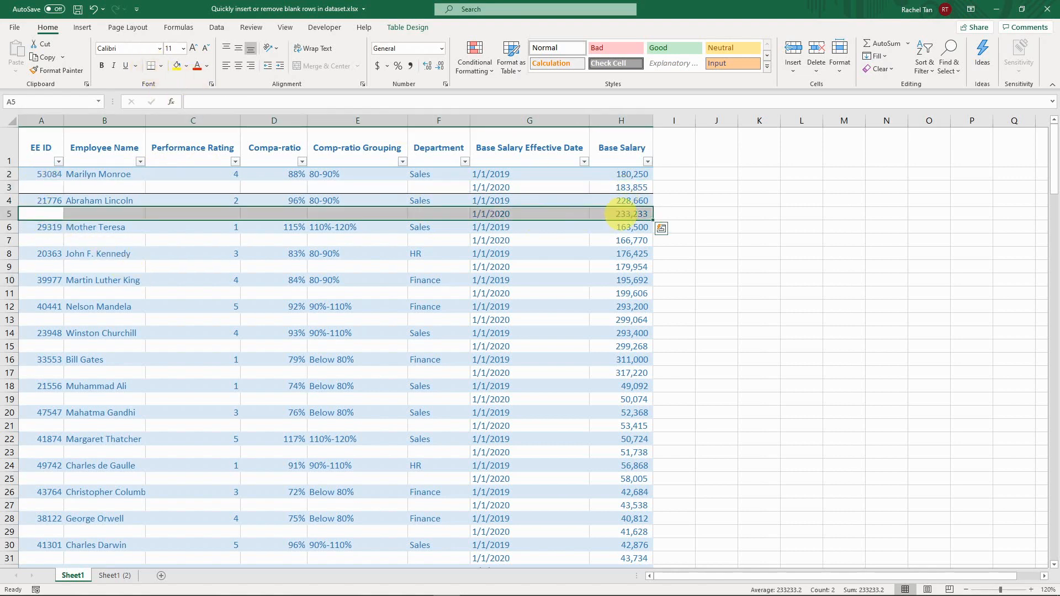
left_click(439, 293)
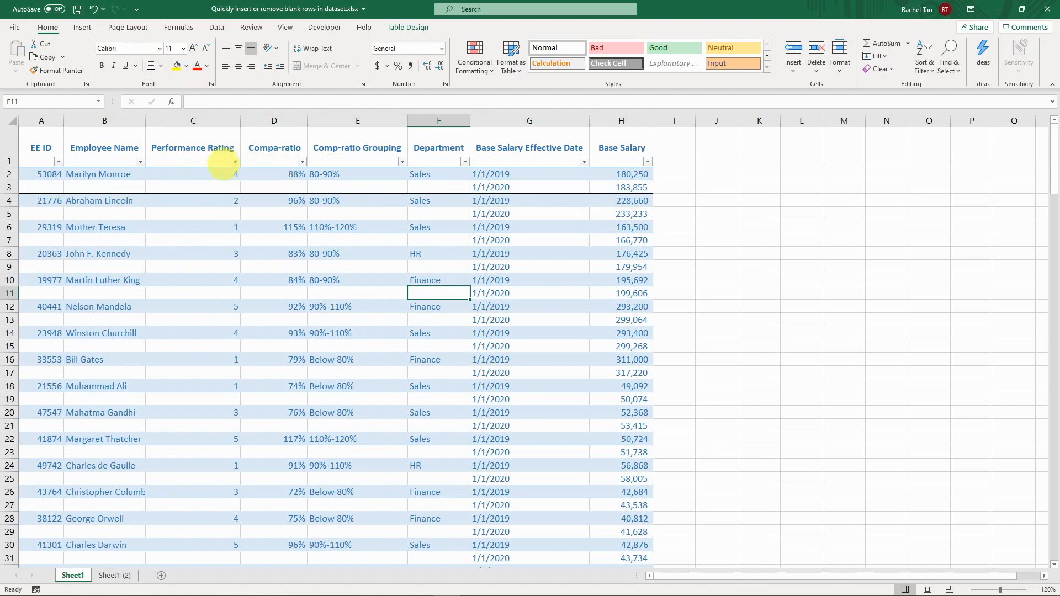
- Examine whether the Performance Rating column's filter options allow filtering by color in the table
left_click(44, 187)
left_click(168, 188)
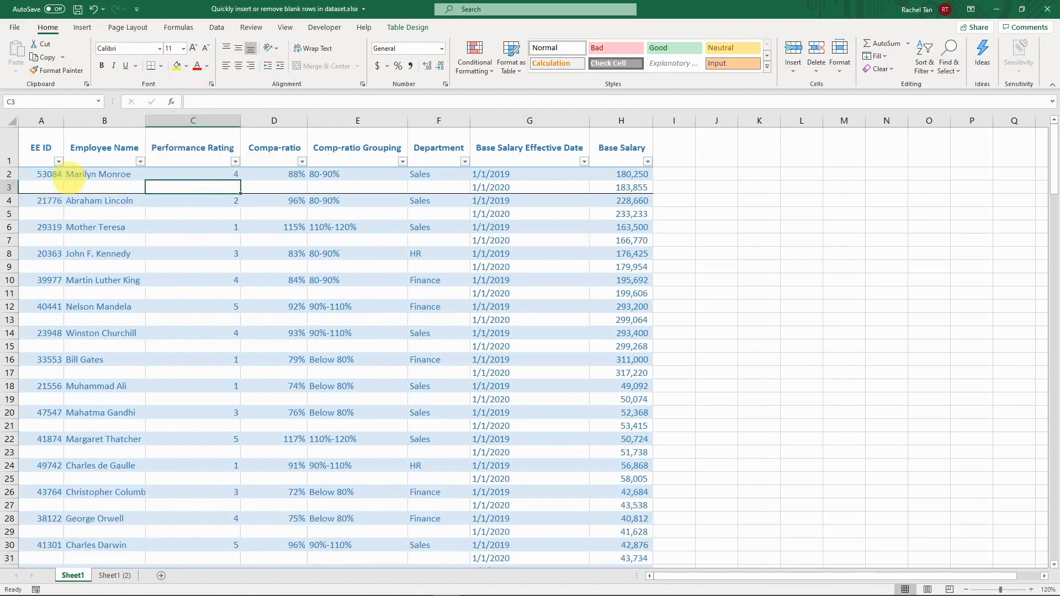
left_click(235, 161)
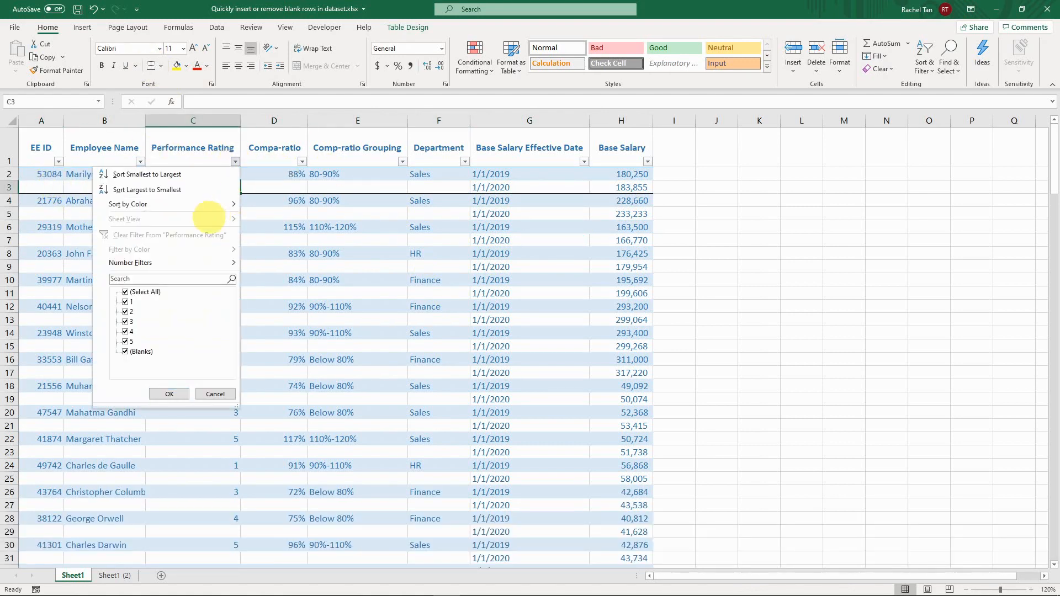
left_click(313, 190)
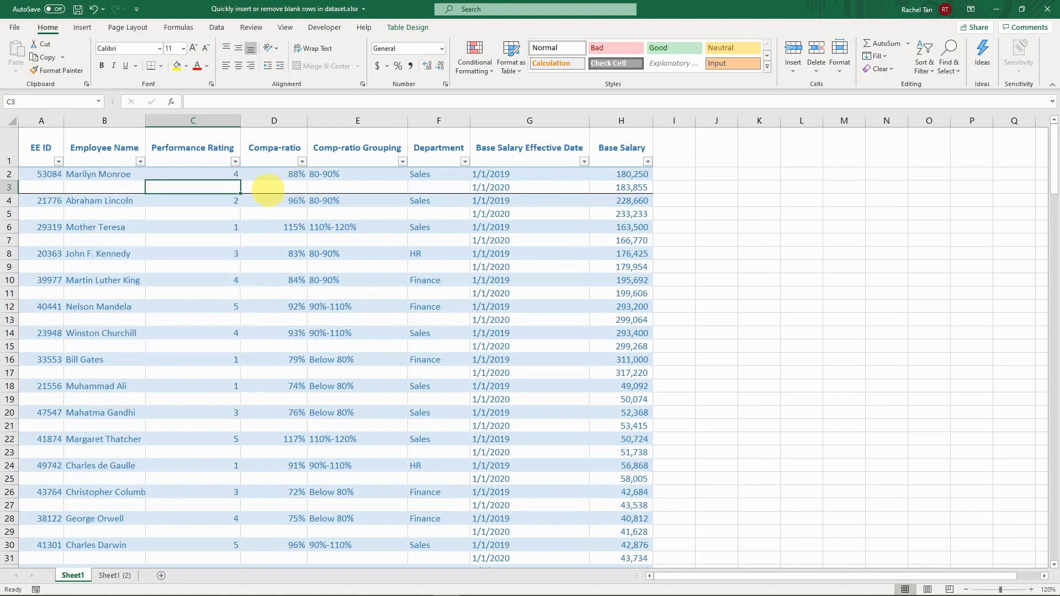
left_click(235, 161)
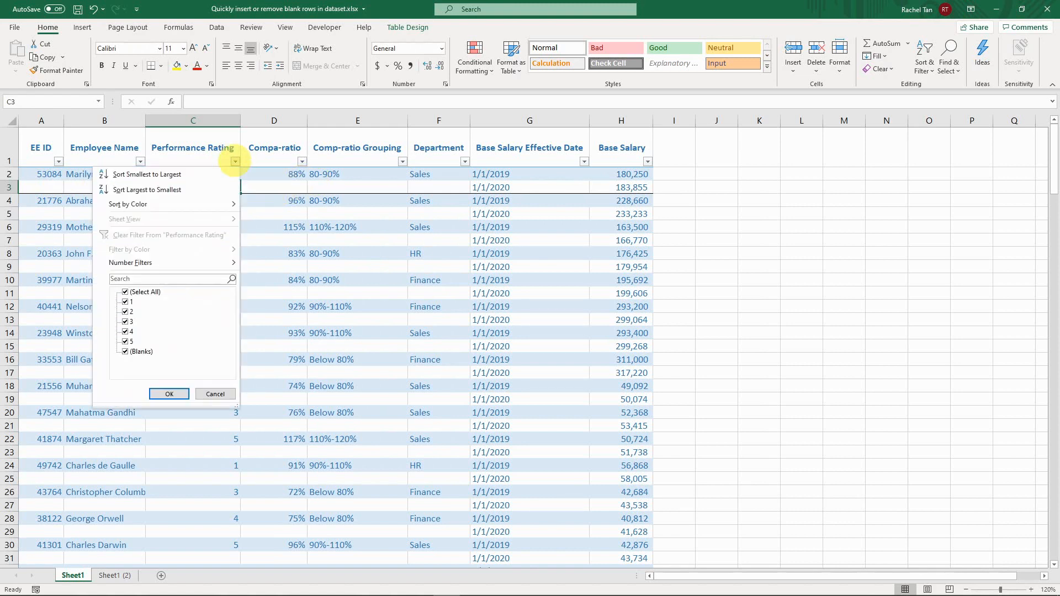
left_click(306, 211)
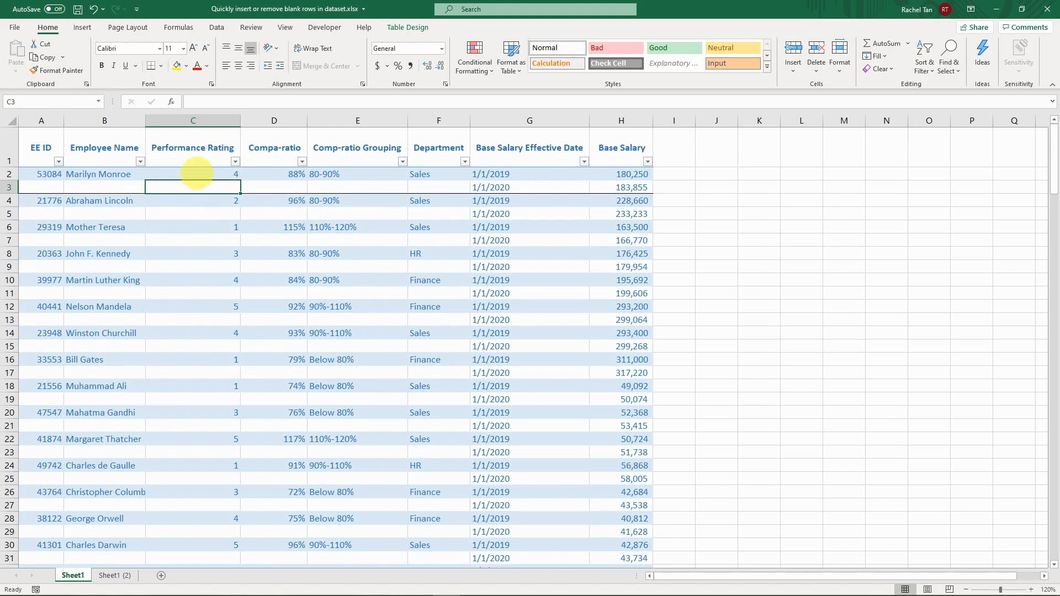
left_click(235, 161)
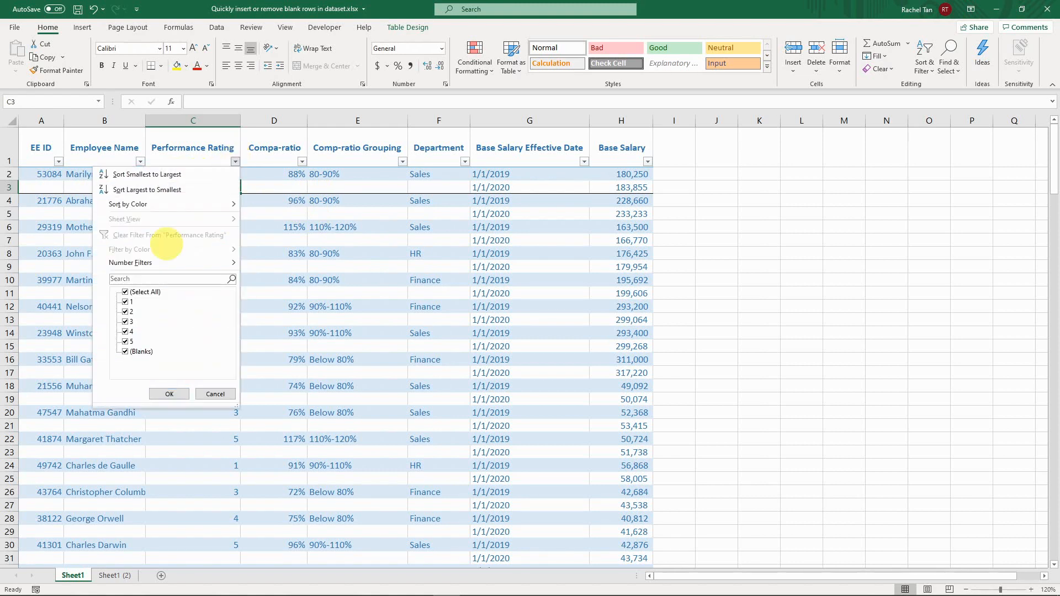
left_click(247, 173)
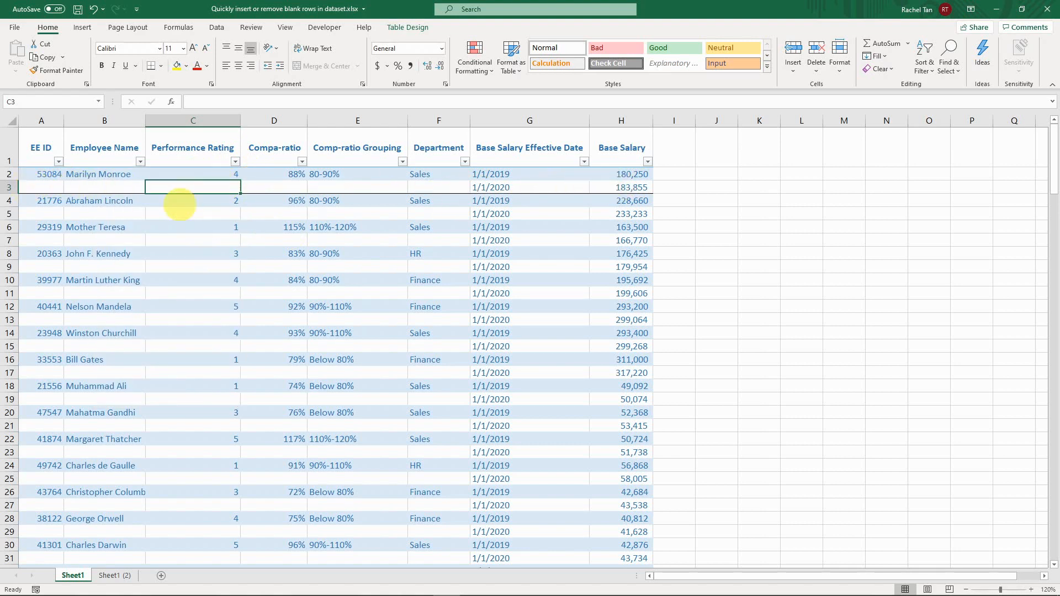
left_click(235, 161)
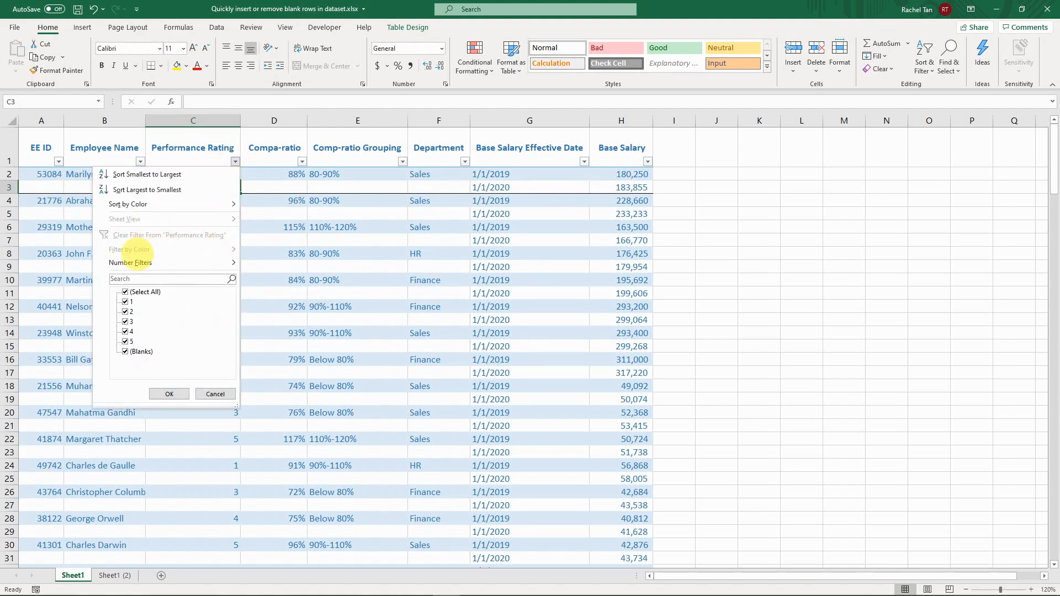
left_click(320, 254)
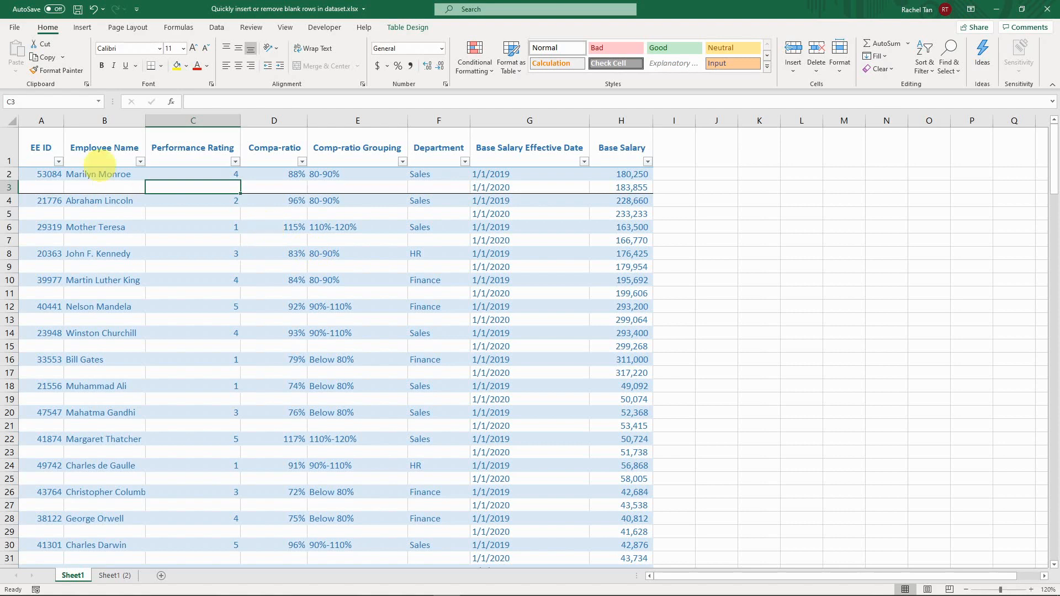
- Convert the table to a normal range while keeping its banded formatting
left_click(46, 145)
left_click(263, 154)
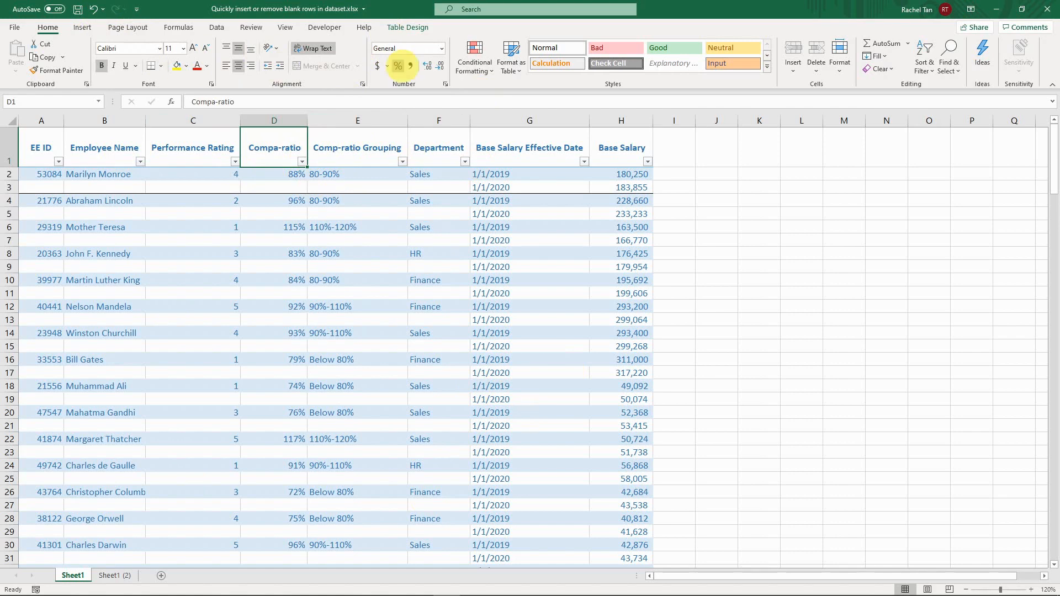
left_click(409, 27)
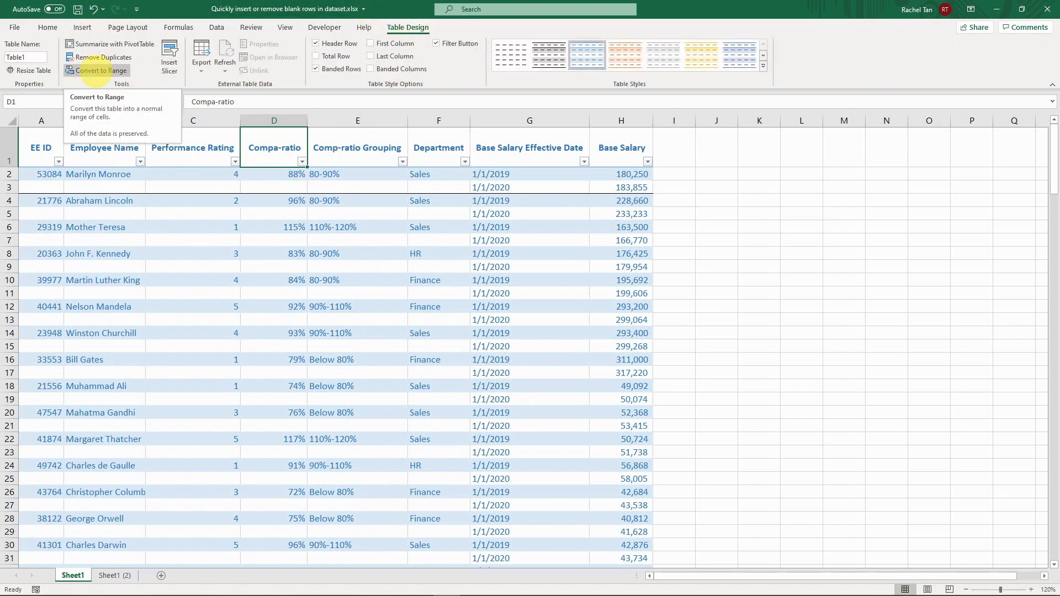
left_click(96, 70)
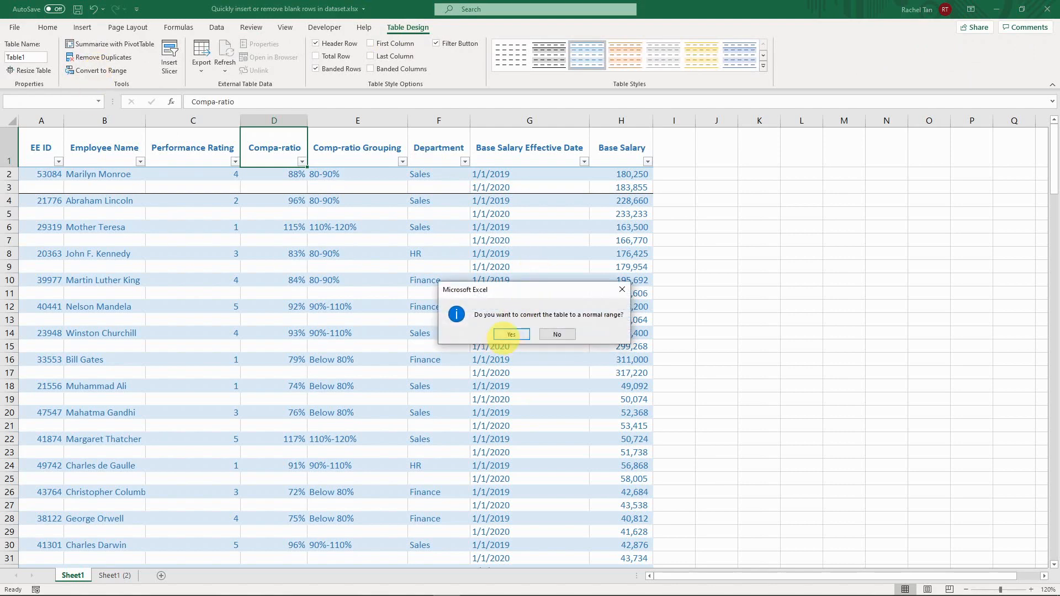
left_click(511, 334)
left_click(274, 201)
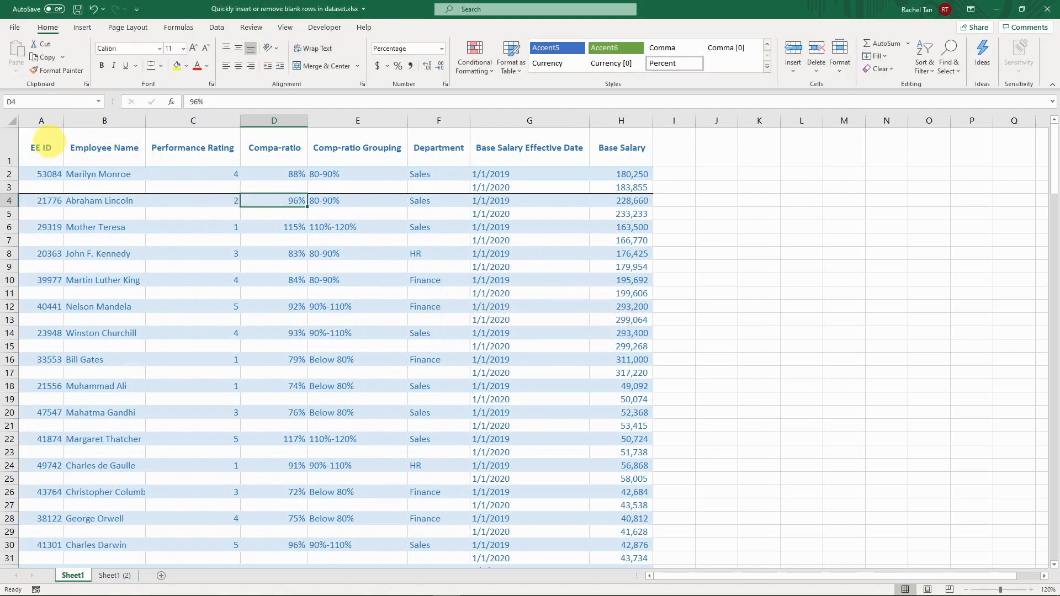
left_click_drag(47, 141, 591, 372)
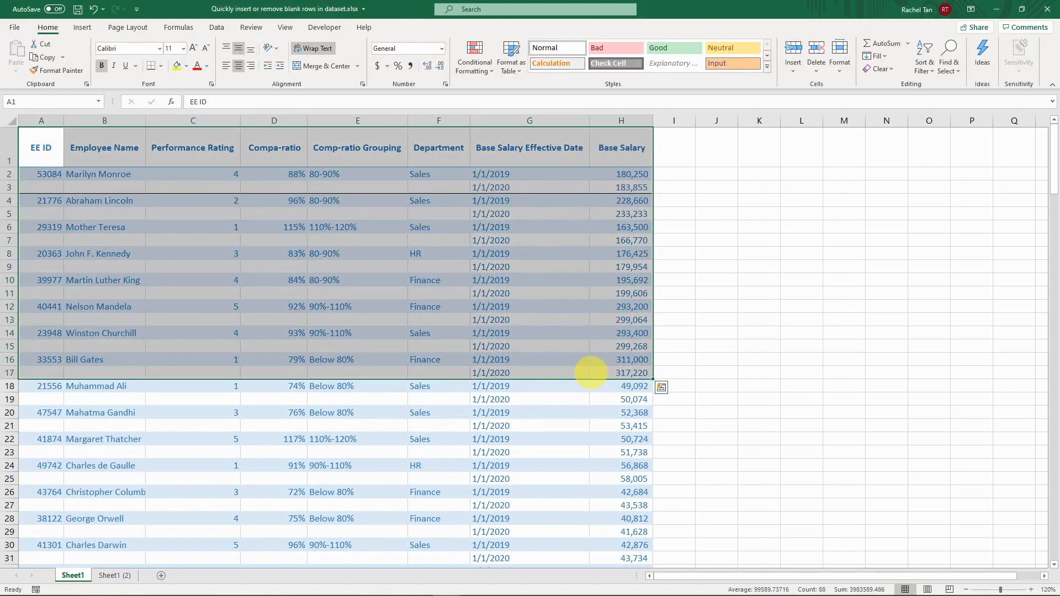
left_click(467, 303)
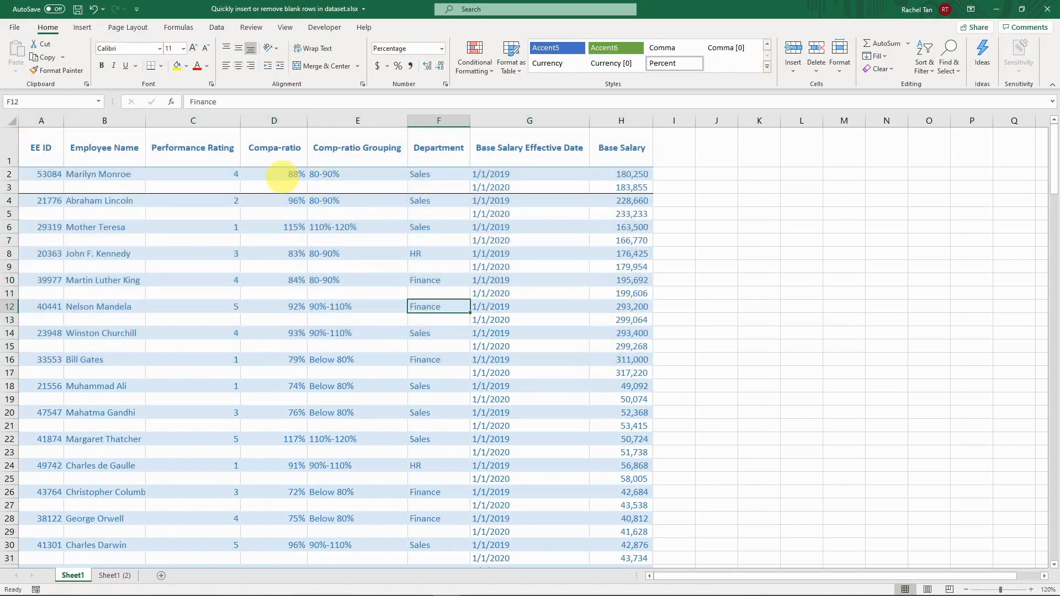
- Turn on the header filter and filter the Performance Rating column by cell color to No Fill
left_click(204, 142)
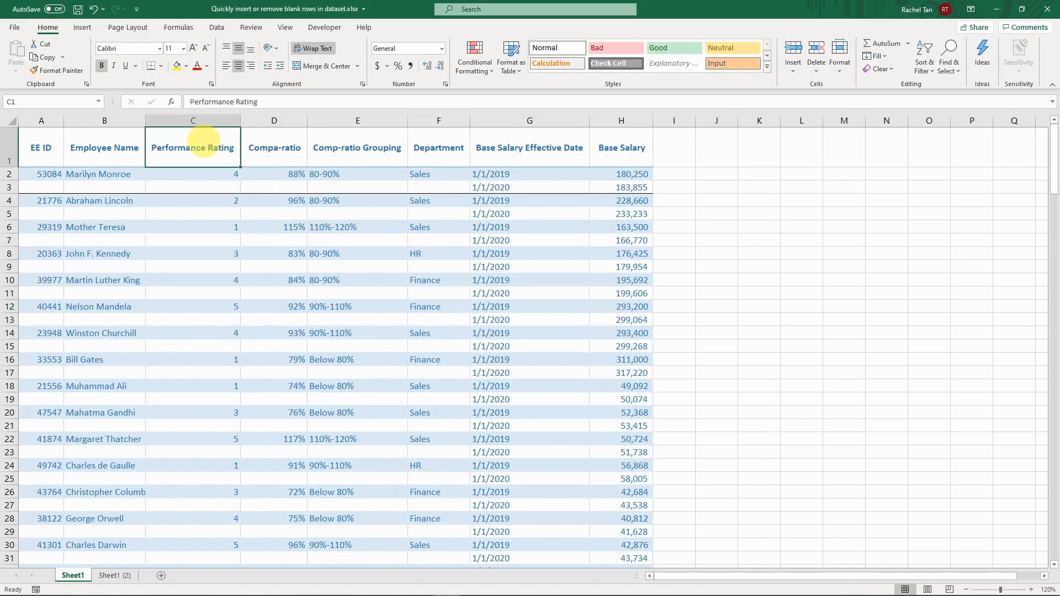
key("ctrl+shift+l")
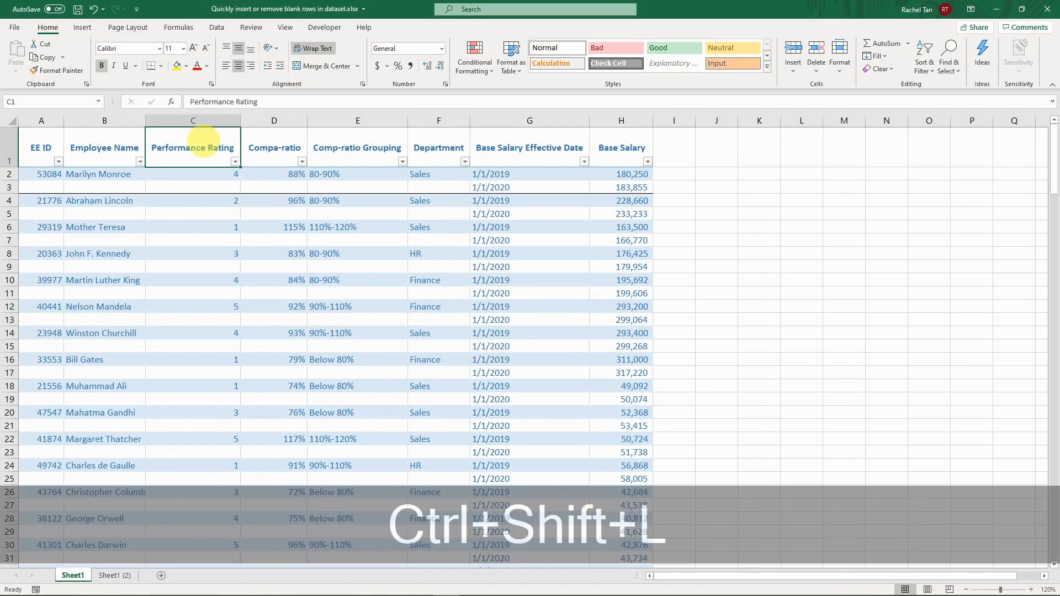
left_click(235, 161)
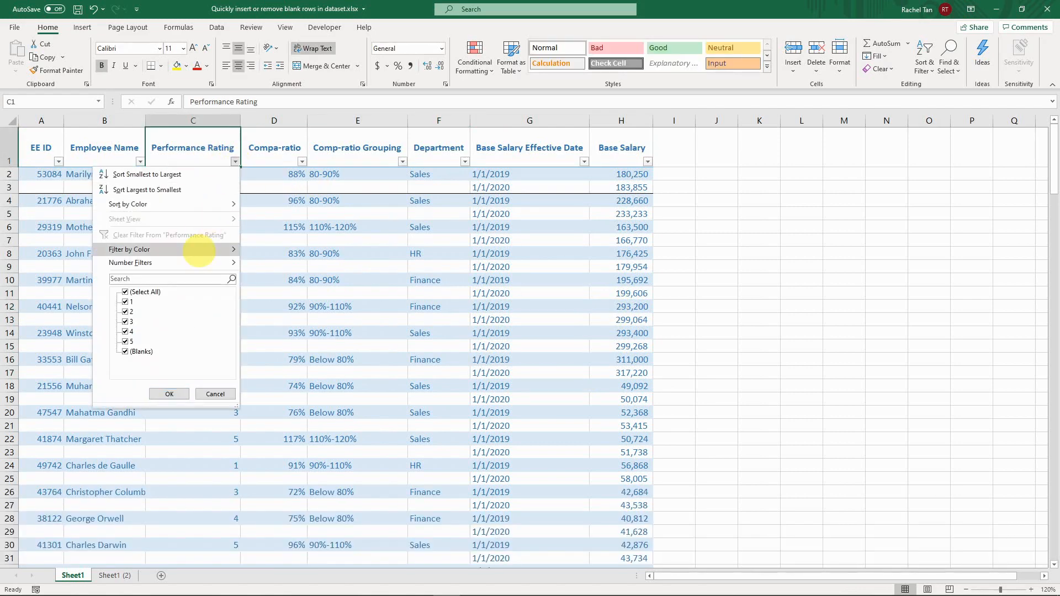
mouse_move(135, 250)
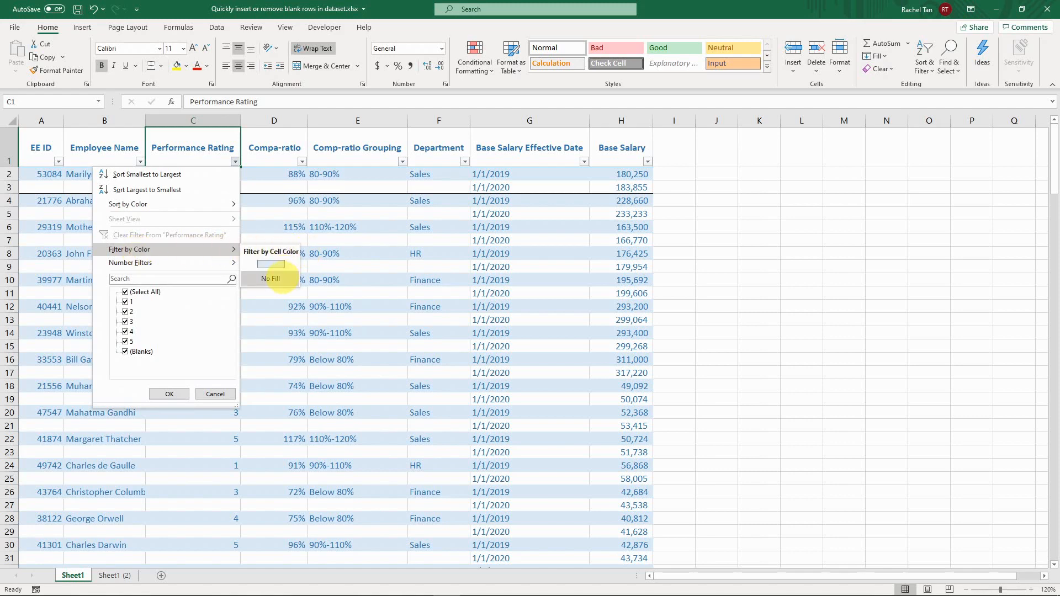
left_click(282, 278)
- Apply a bottom border to all filtered rows in columns A to H, from row 3 to row 201
left_click_drag(33, 174, 626, 518)
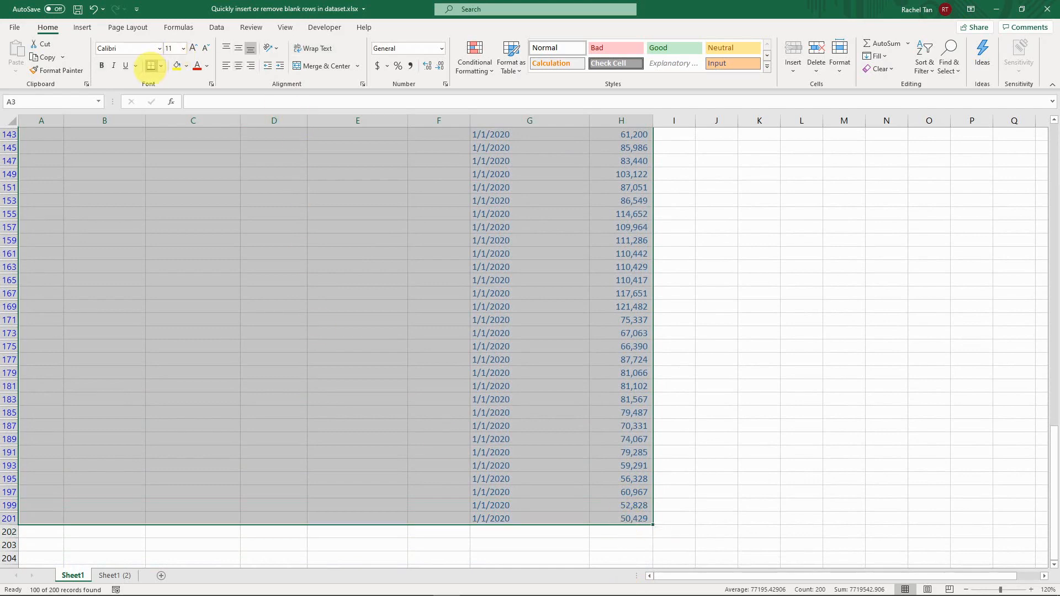
left_click(150, 67)
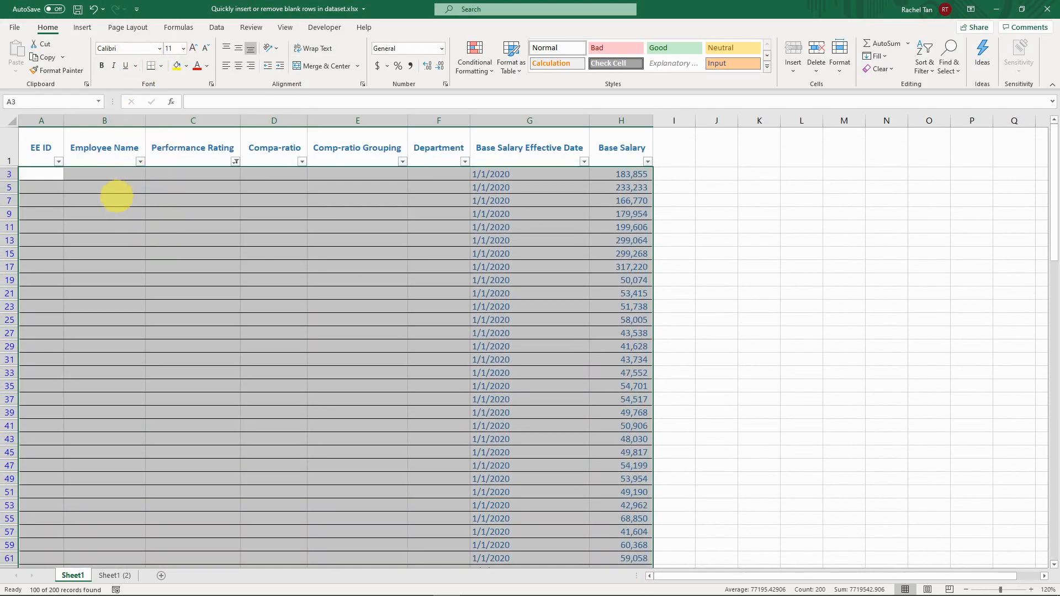
left_click(116, 175)
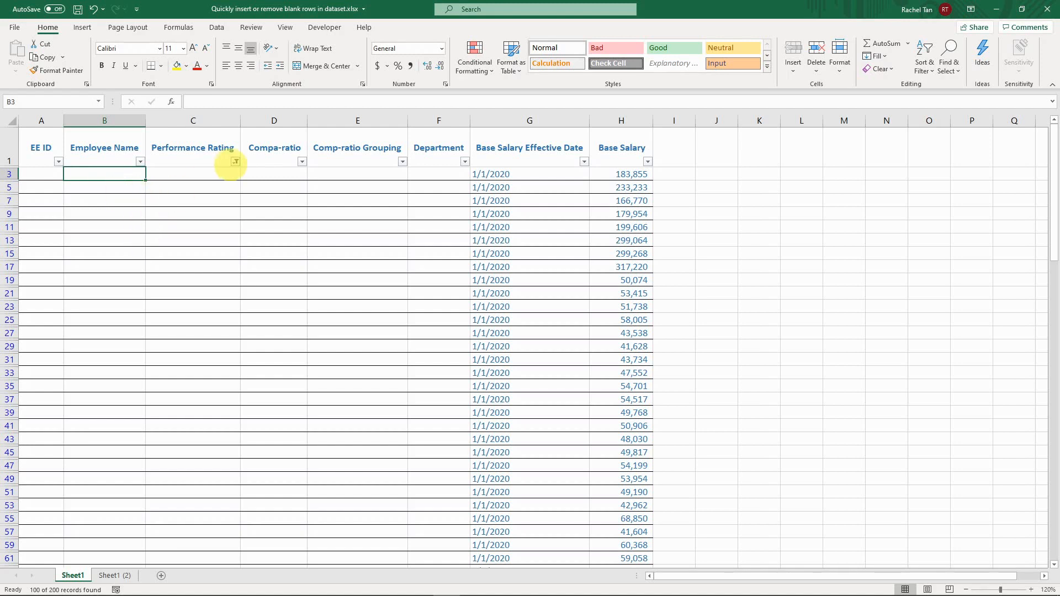
- Clear the color filter from the Performance Rating column to show all rows
left_click(235, 161)
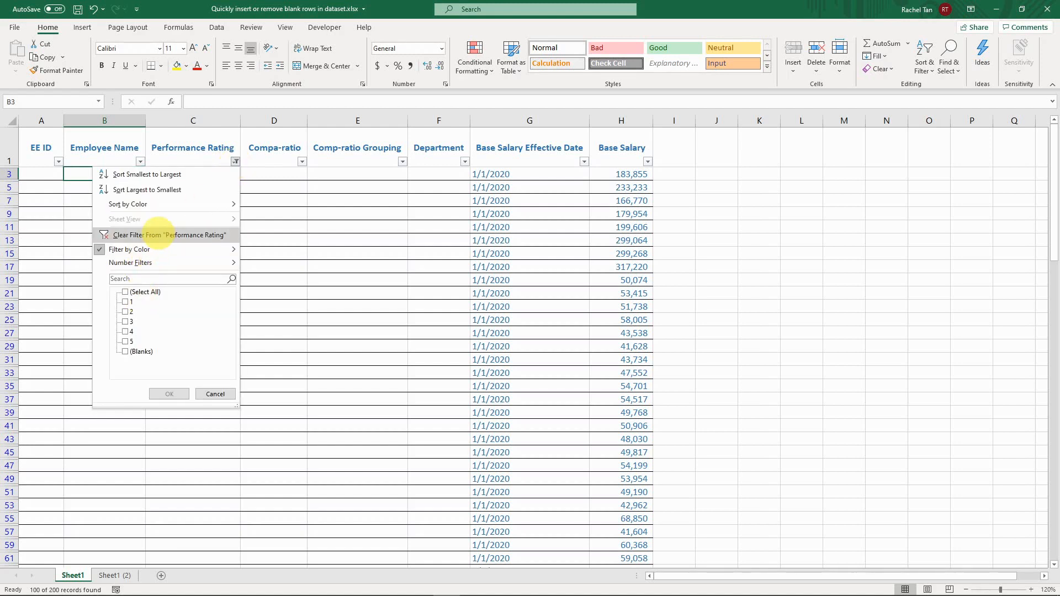
left_click(159, 234)
left_click(229, 214)
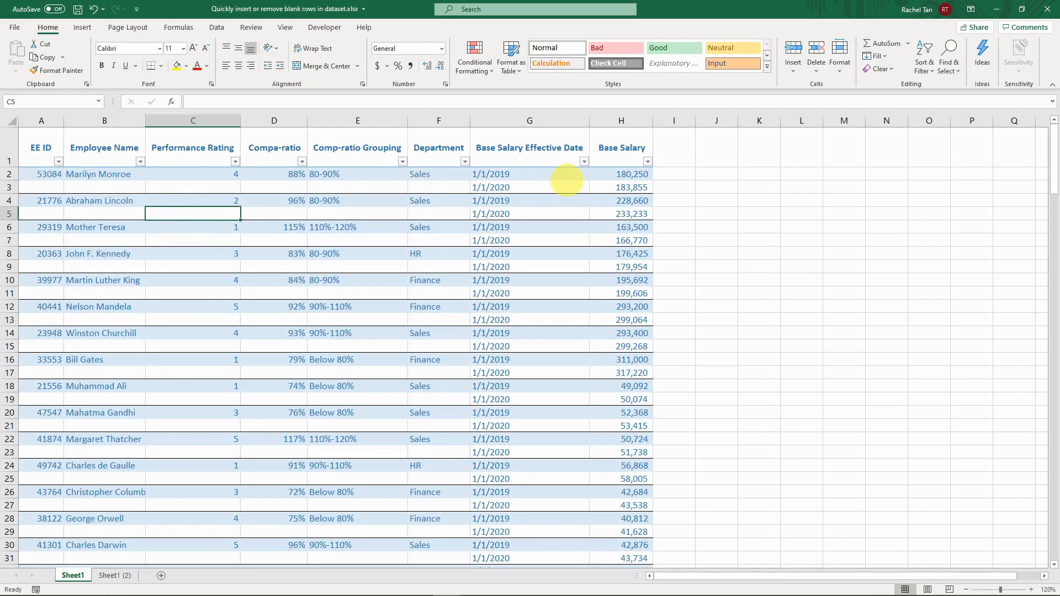
left_click(559, 227)
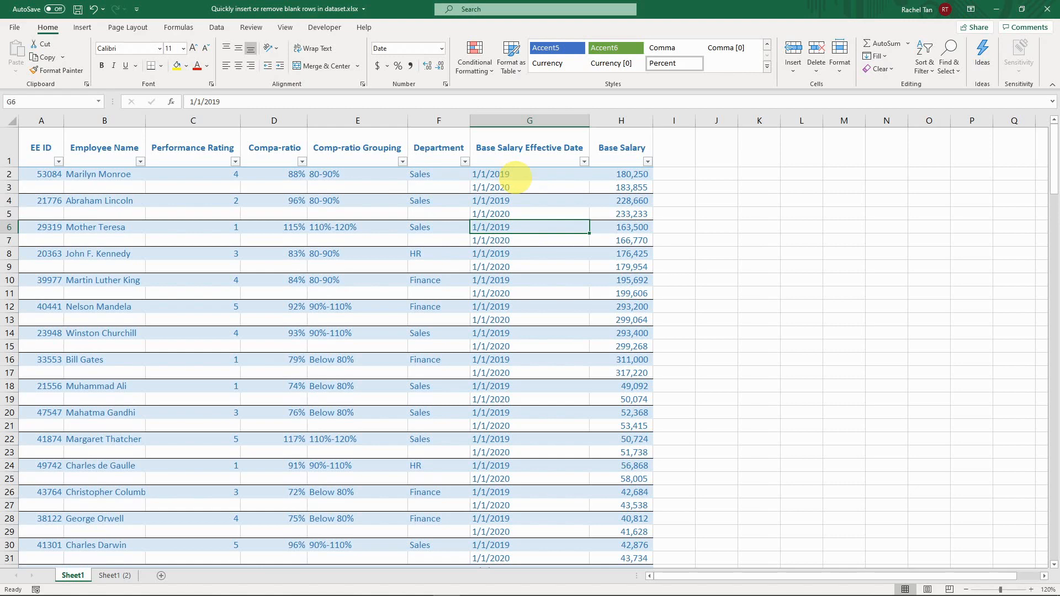
left_click(448, 188)
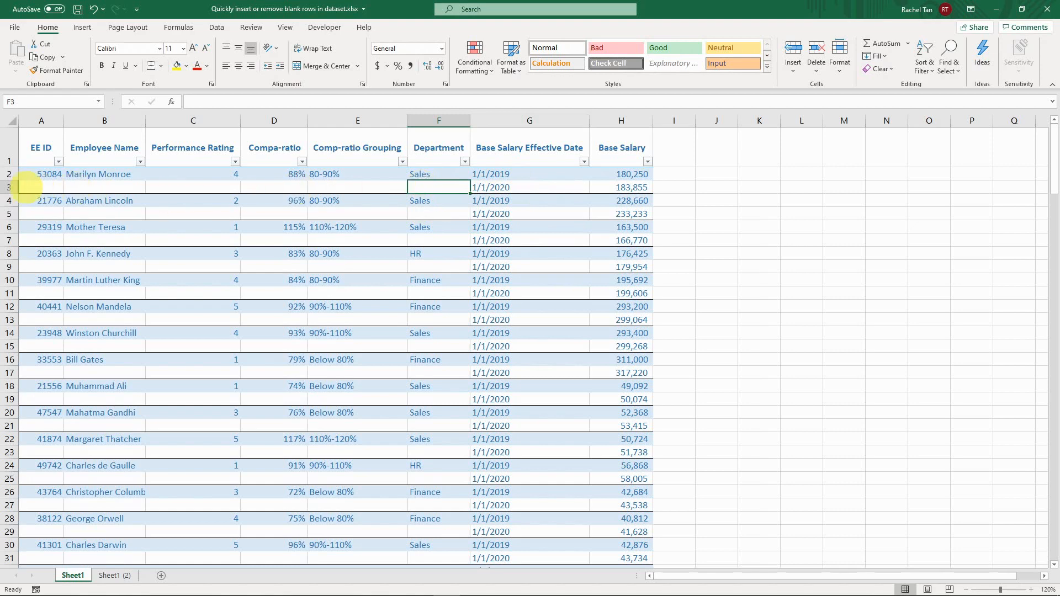
left_click(9, 187)
left_click(9, 214, "ctrl")
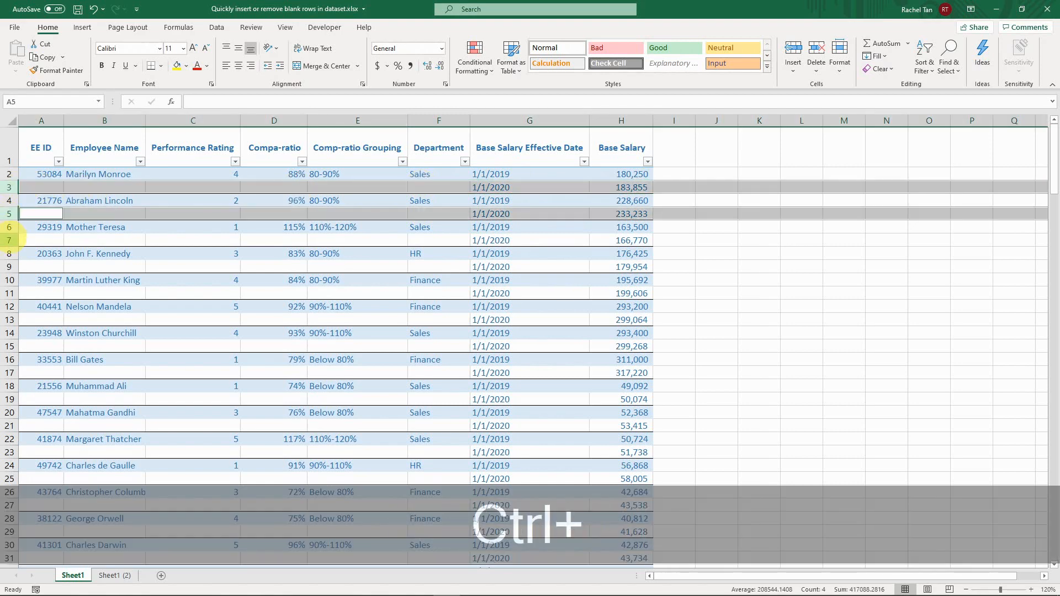
left_click(8, 240, "ctrl")
left_click(8, 266, "ctrl")
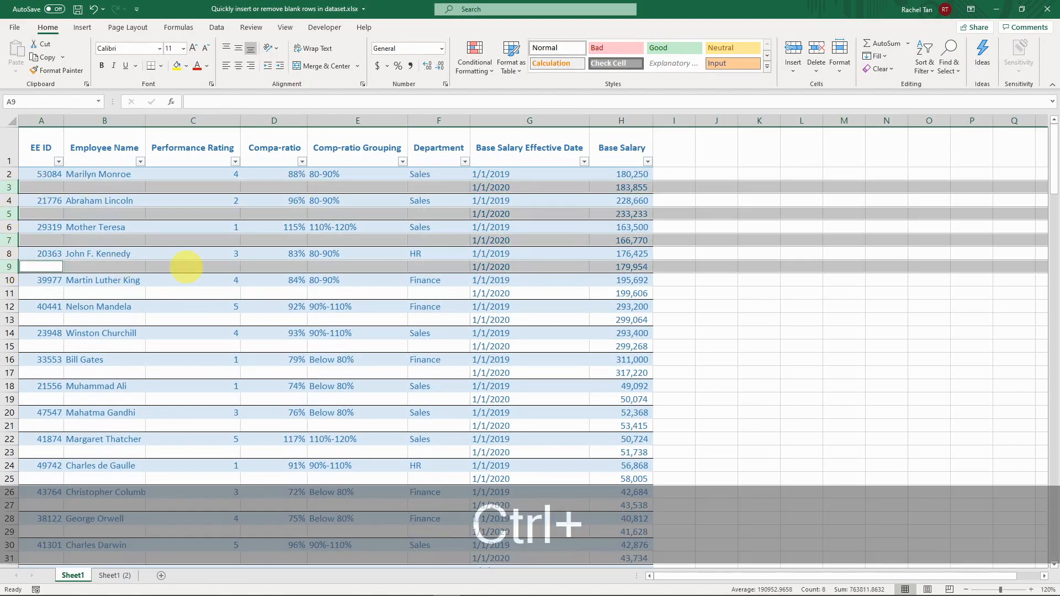
left_click(188, 267)
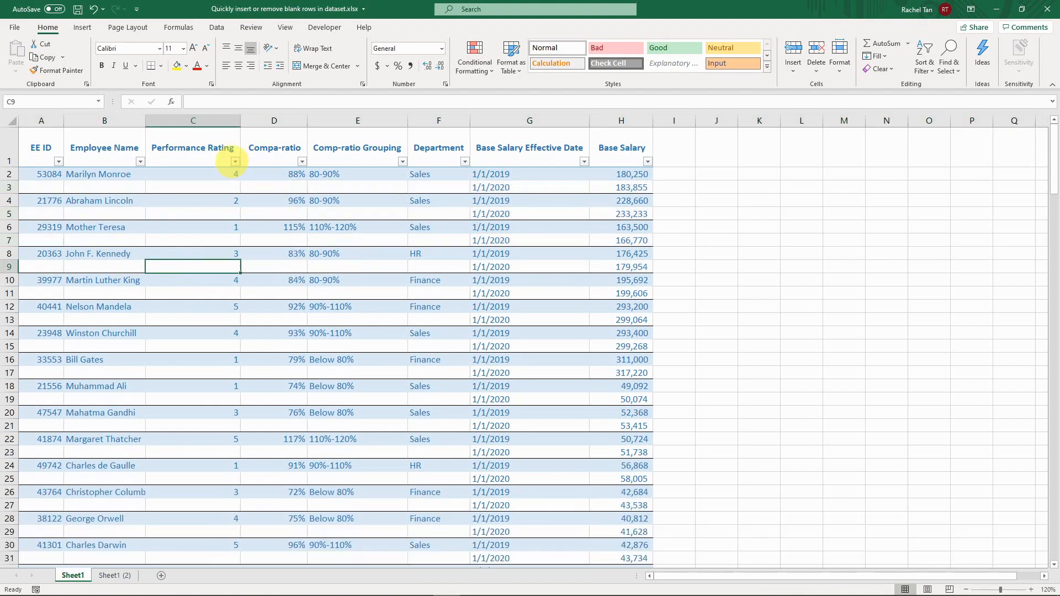
- Filter the Performance Rating column to show only blanks and select the filtered rows
left_click(232, 161)
mouse_move(218, 253)
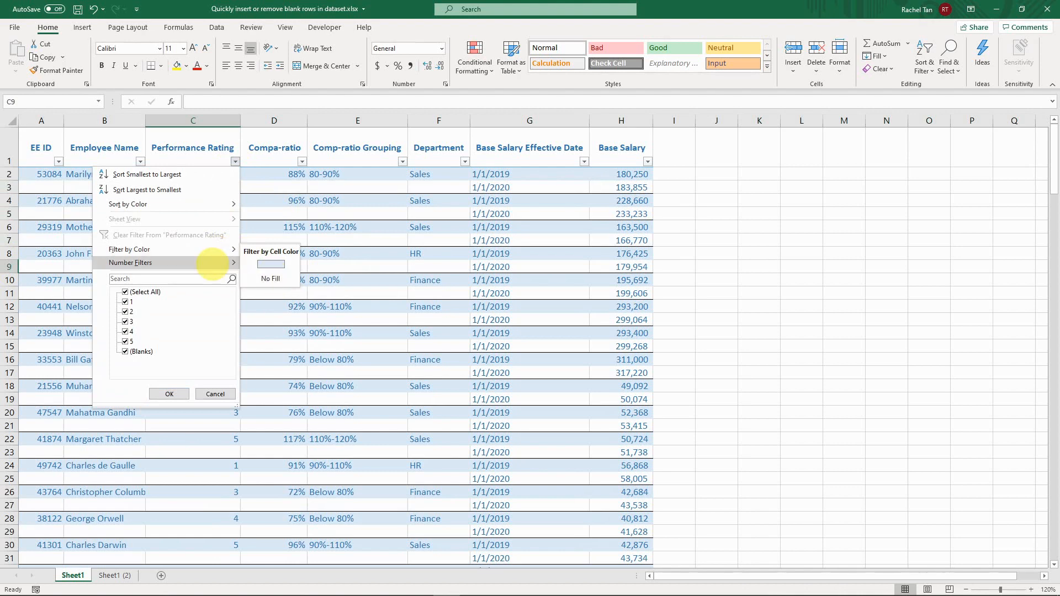
left_click(138, 292)
left_click(142, 352)
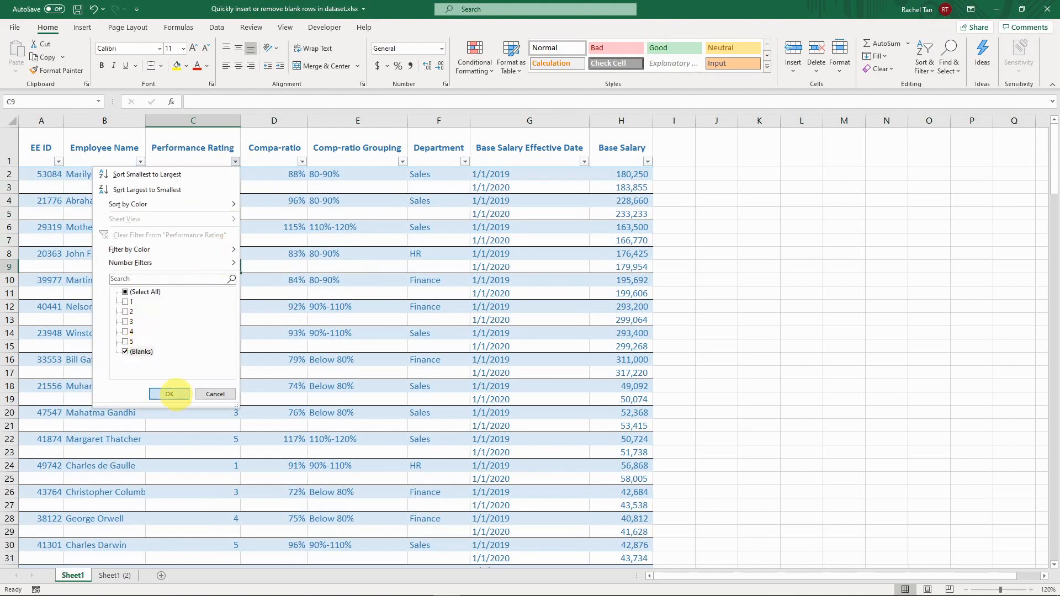
left_click(169, 394)
left_click(155, 186)
left_click_drag(9, 174, 111, 533)
left_click(219, 322)
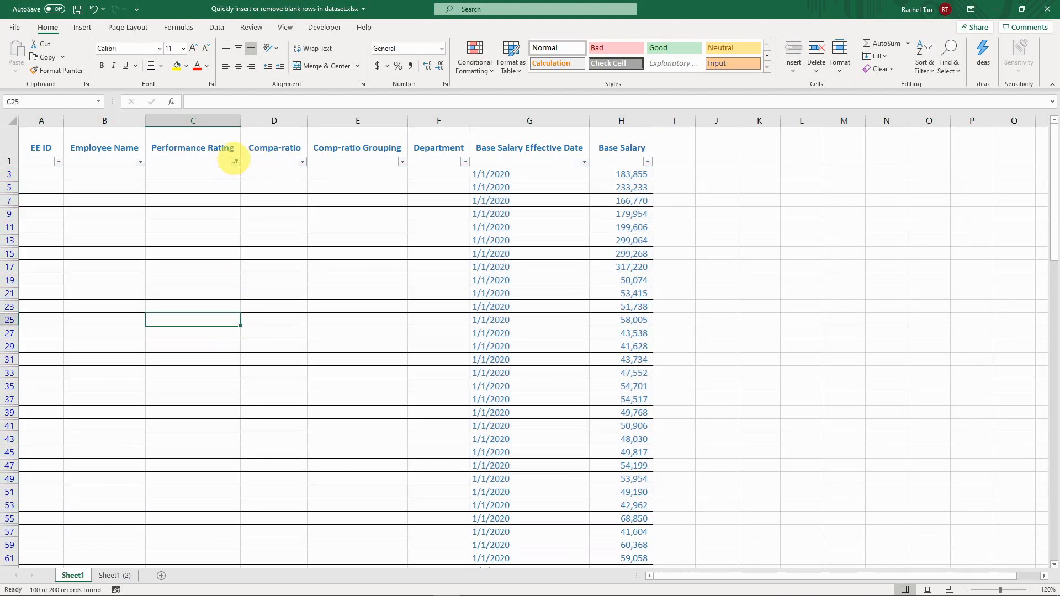
- Clear the blanks filter from the Performance Rating column
left_click(236, 161)
left_click(169, 234)
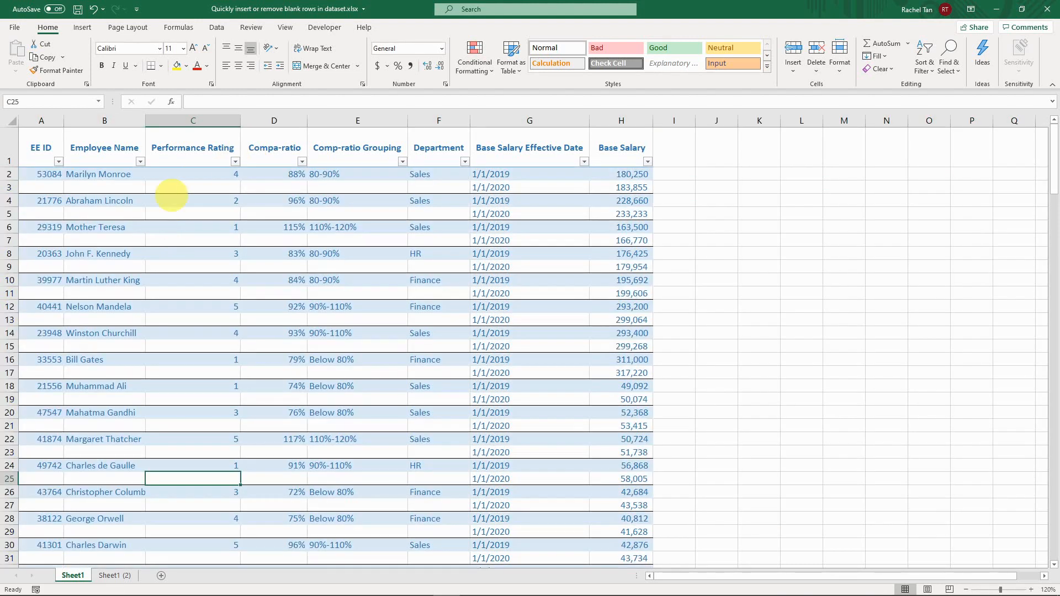
left_click(187, 213)
left_click(206, 174)
left_click(214, 147)
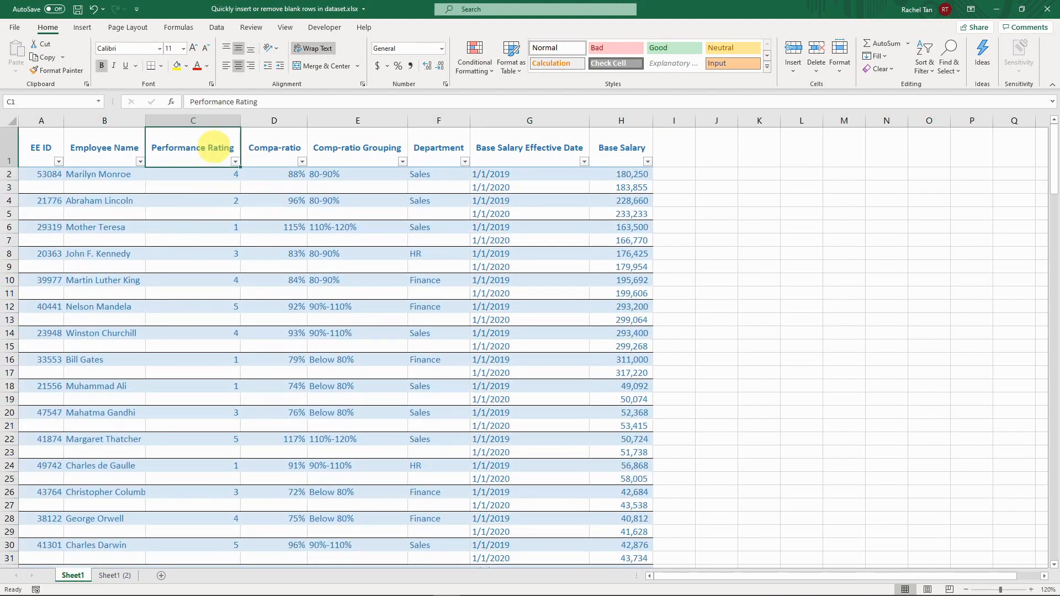
key("Down")
key("Left")
key("Right")
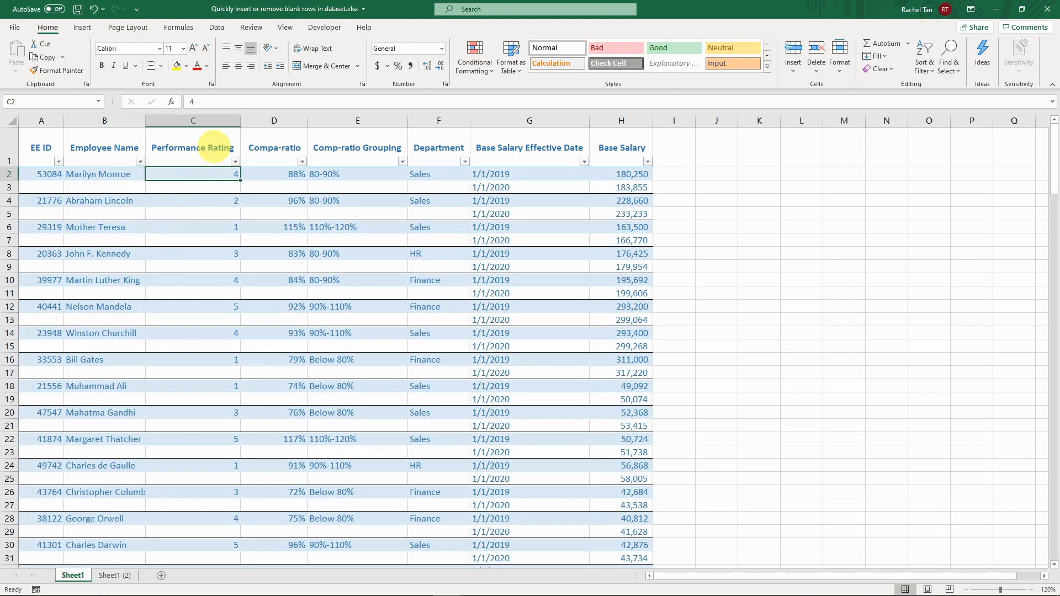
- Select all blank cells in the sheet's used range with Go To Special set to Blanks
left_click(214, 147)
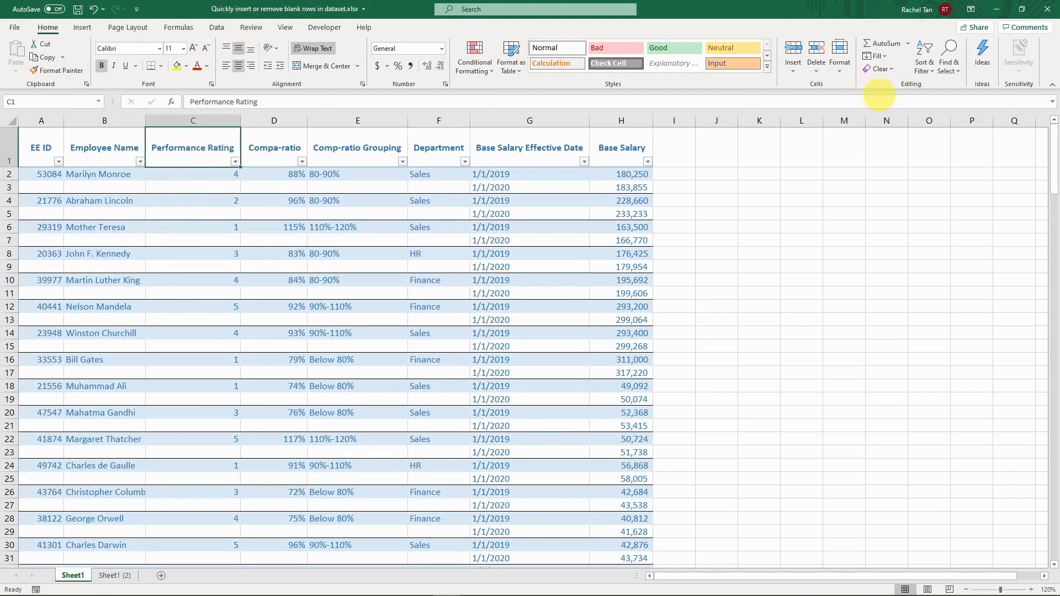
left_click(949, 65)
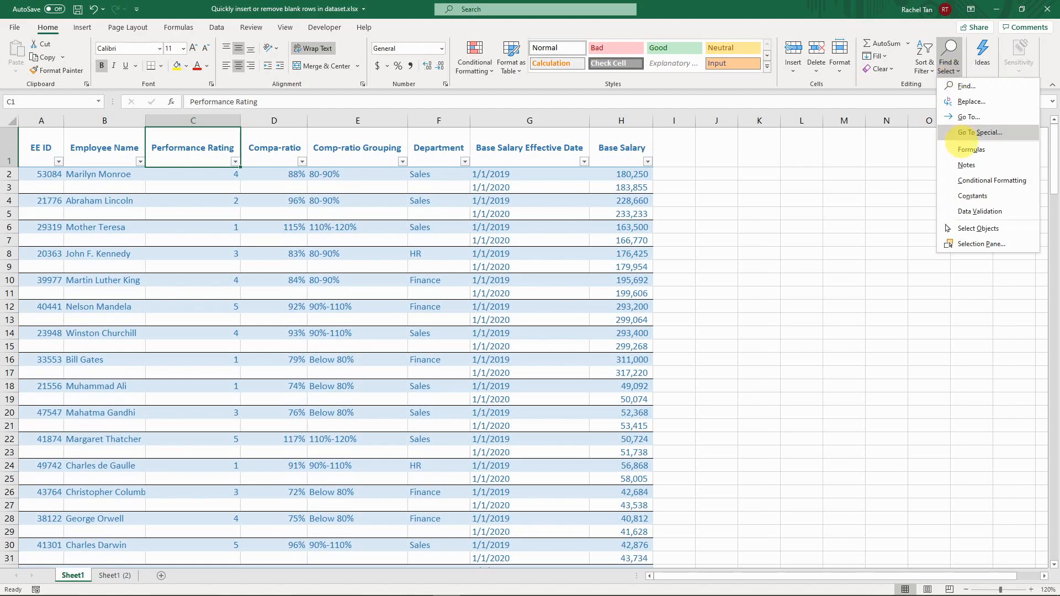
left_click(979, 132)
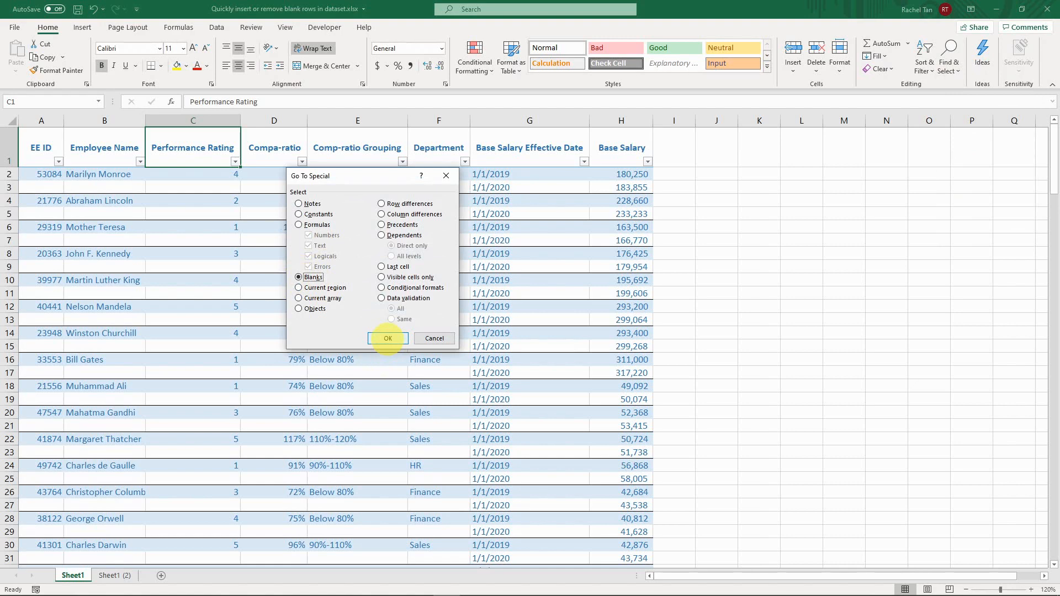
left_click(388, 339)
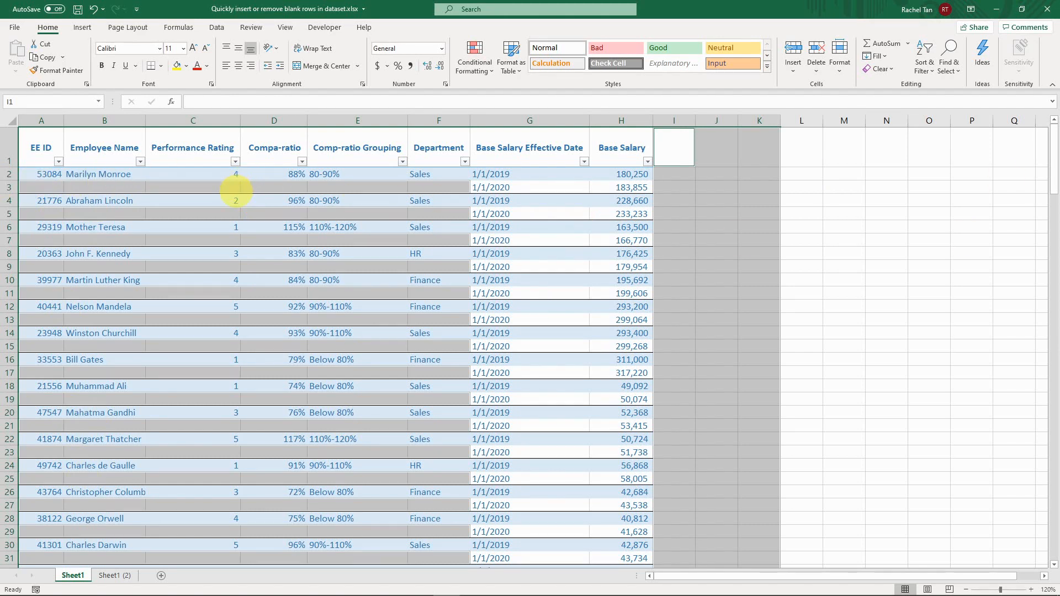
- Delete the entire rows containing the selected blank cells, then deselect the range
right_click(241, 188)
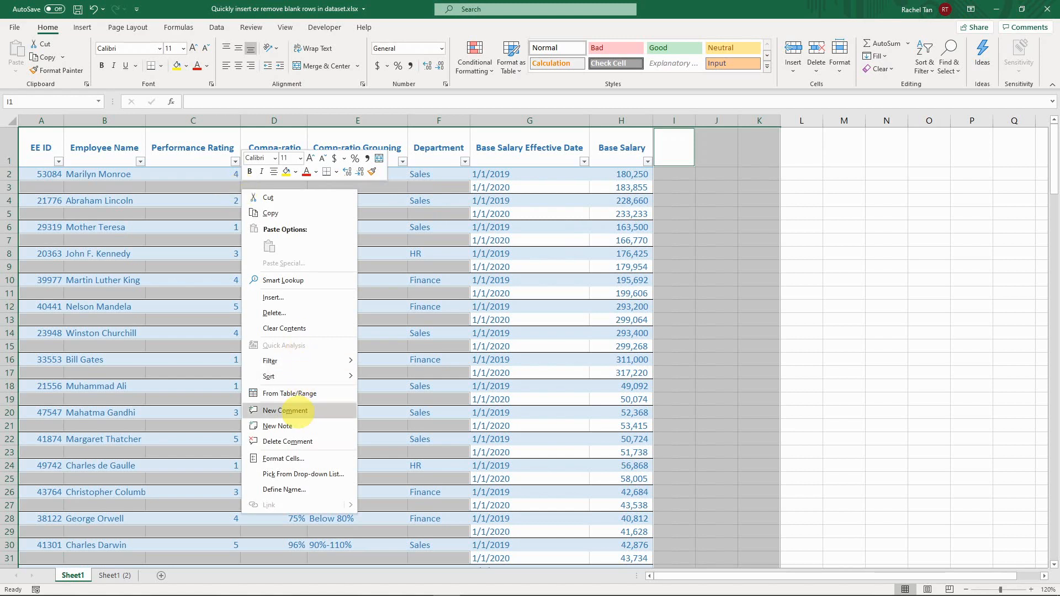
left_click(297, 312)
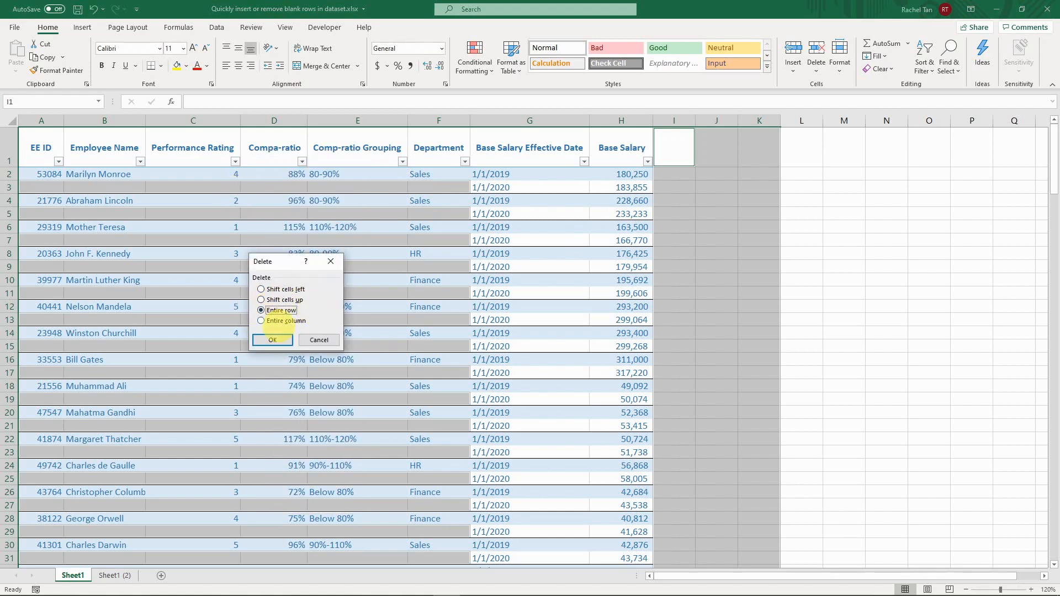
left_click(272, 340)
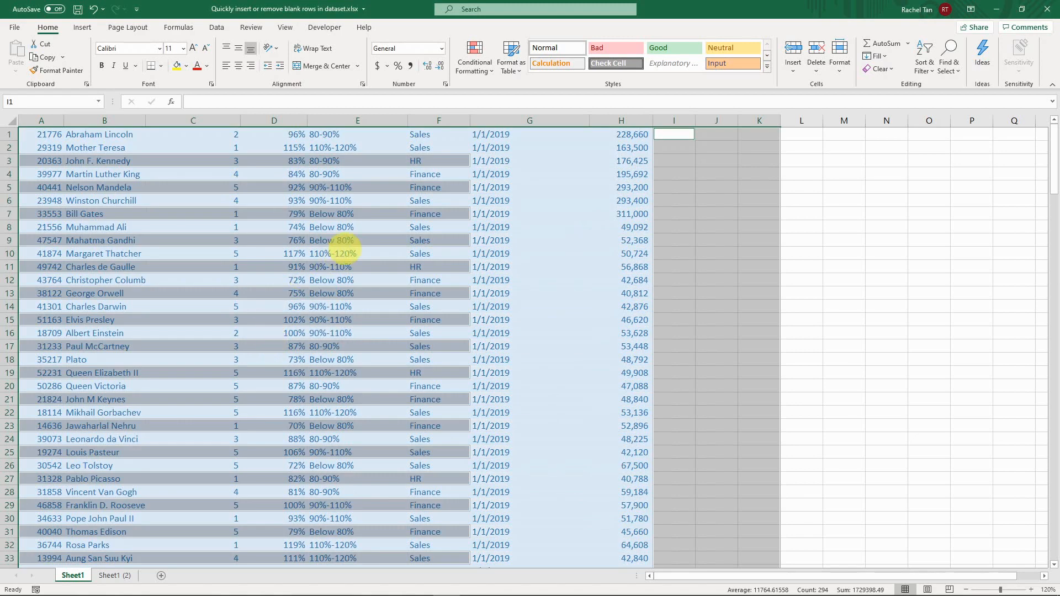
left_click(345, 253)
left_click(155, 164)
left_click(173, 151)
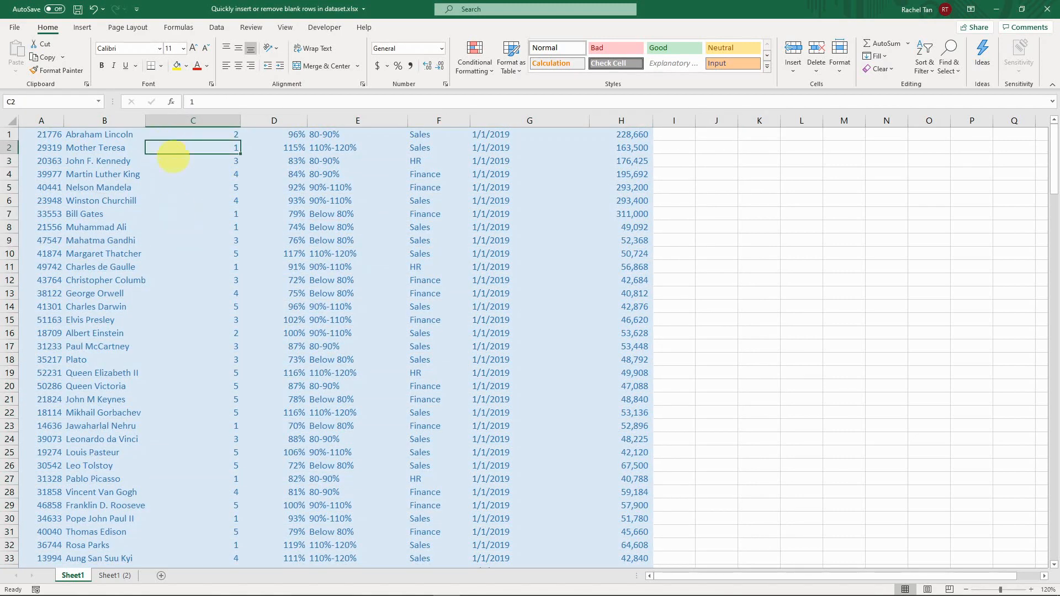
- Look through the remaining employee rows and switch to the Sheet1 (2) worksheet
scroll(187, 340, "down", 10)
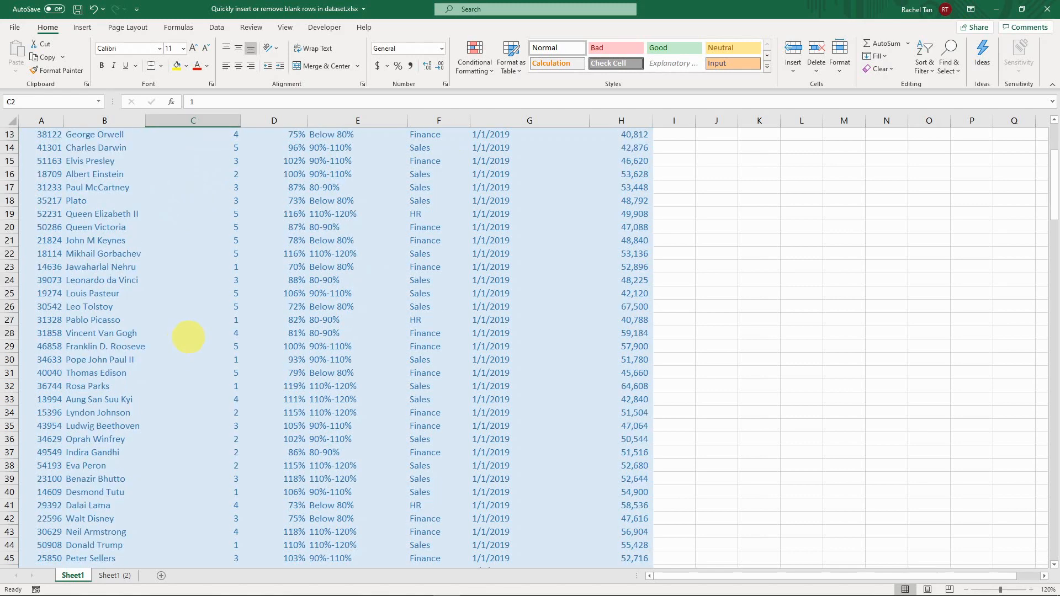
scroll(189, 347, "up", 8)
scroll(251, 333, "up", 2)
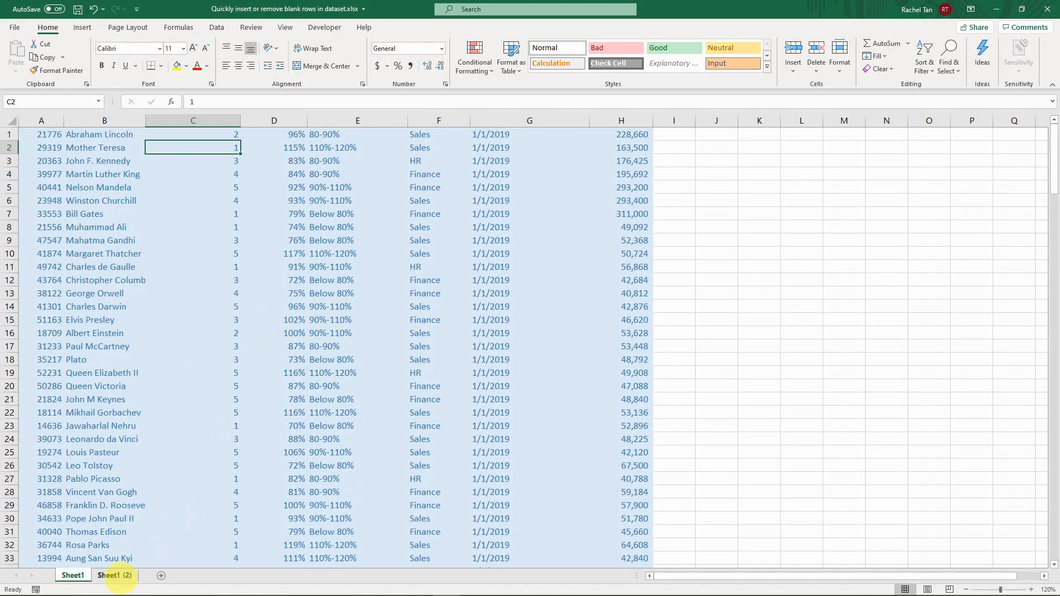
left_click(115, 576)
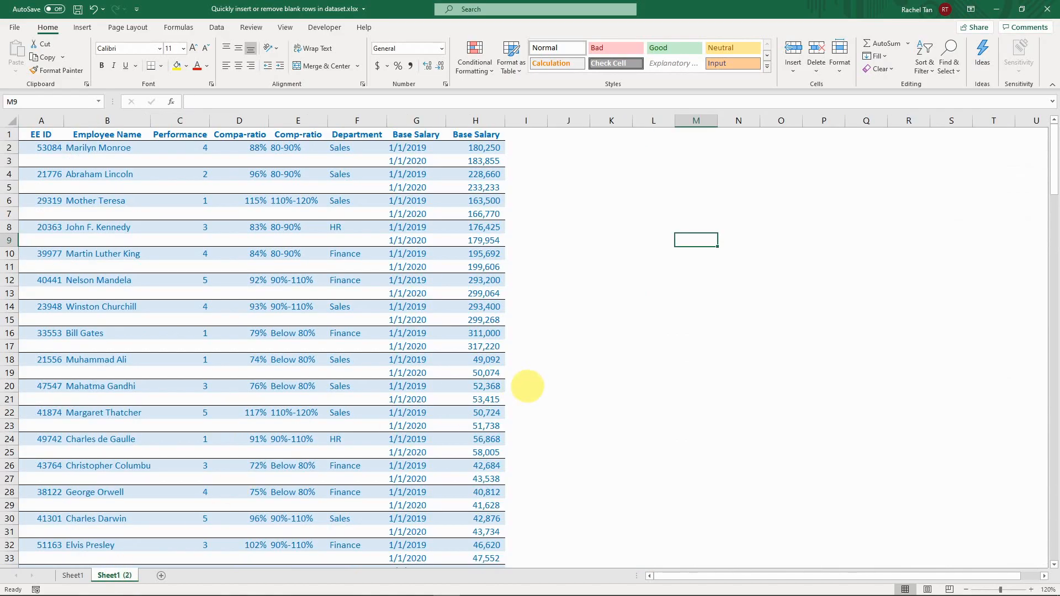